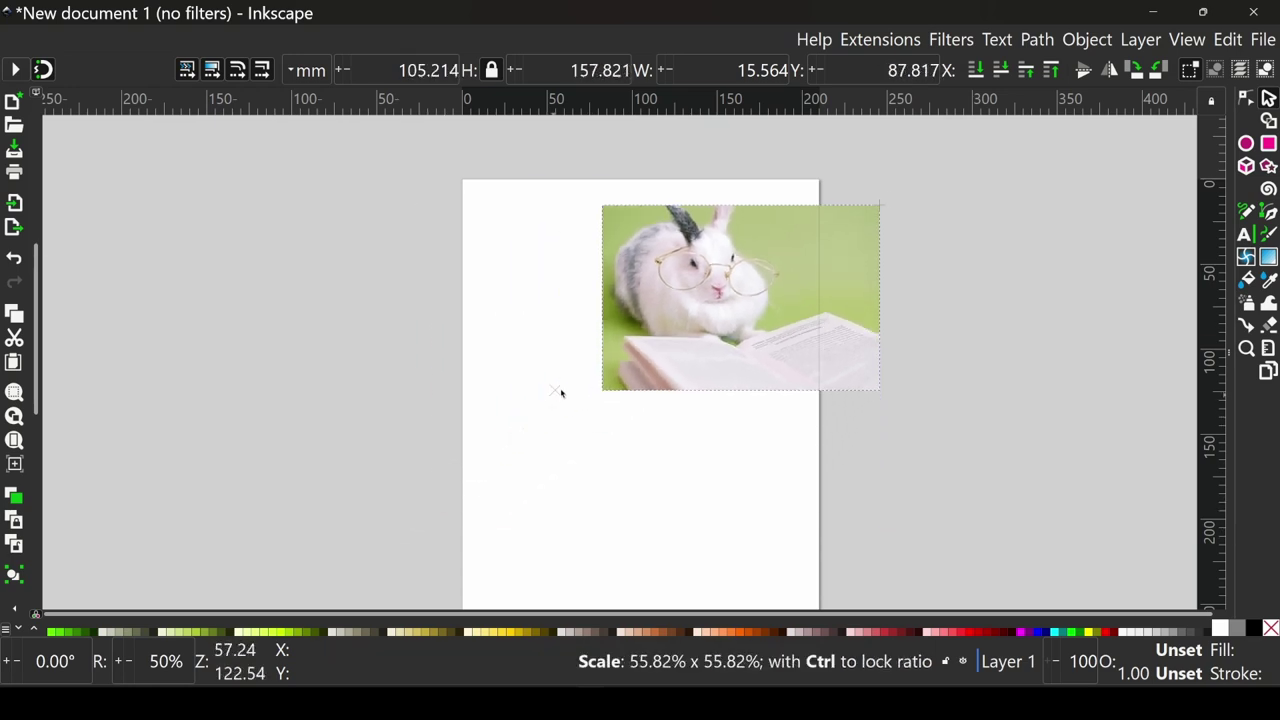
- Shrink the bunny photo to about half size and place it on the page's upper part
drag(385, 538, 617, 388)
mouse_move(671, 356)
mouse_down()
mouse_move(555, 374)
mouse_move(479, 419)
mouse_up()
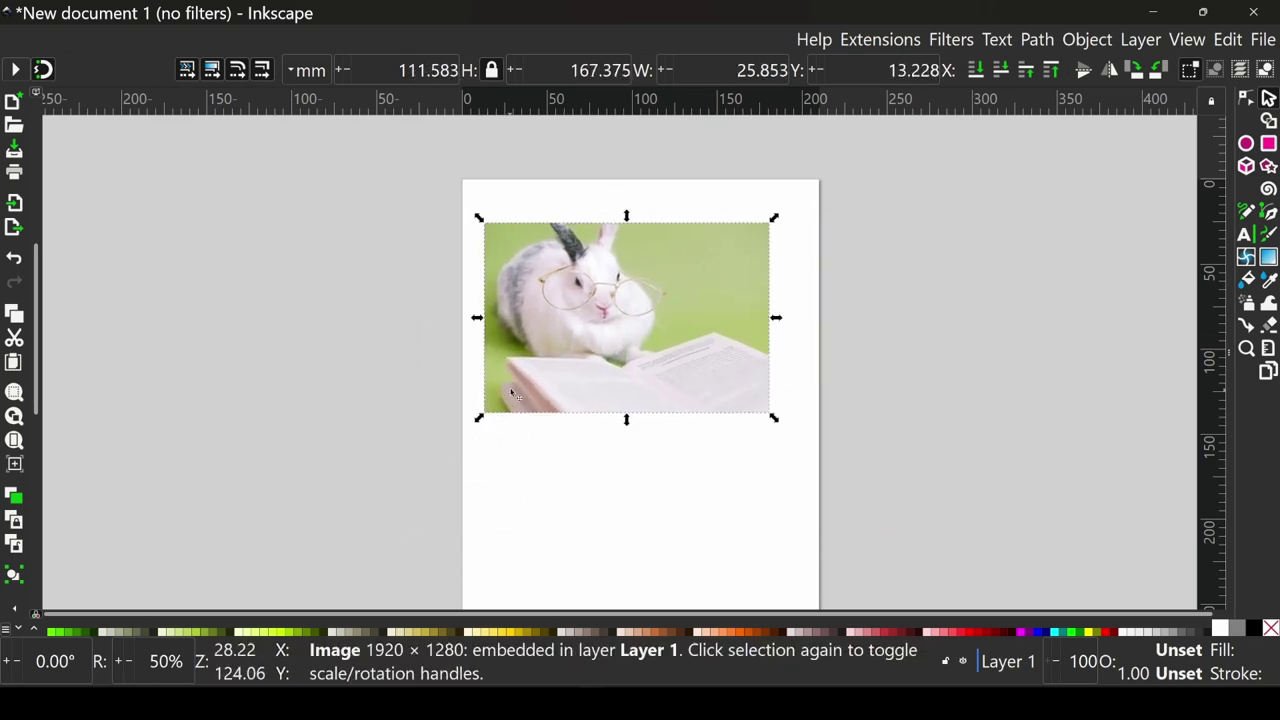
scroll(526, 374, up, 2)
scroll(609, 455, up, 1)
drag(609, 455, 686, 494)
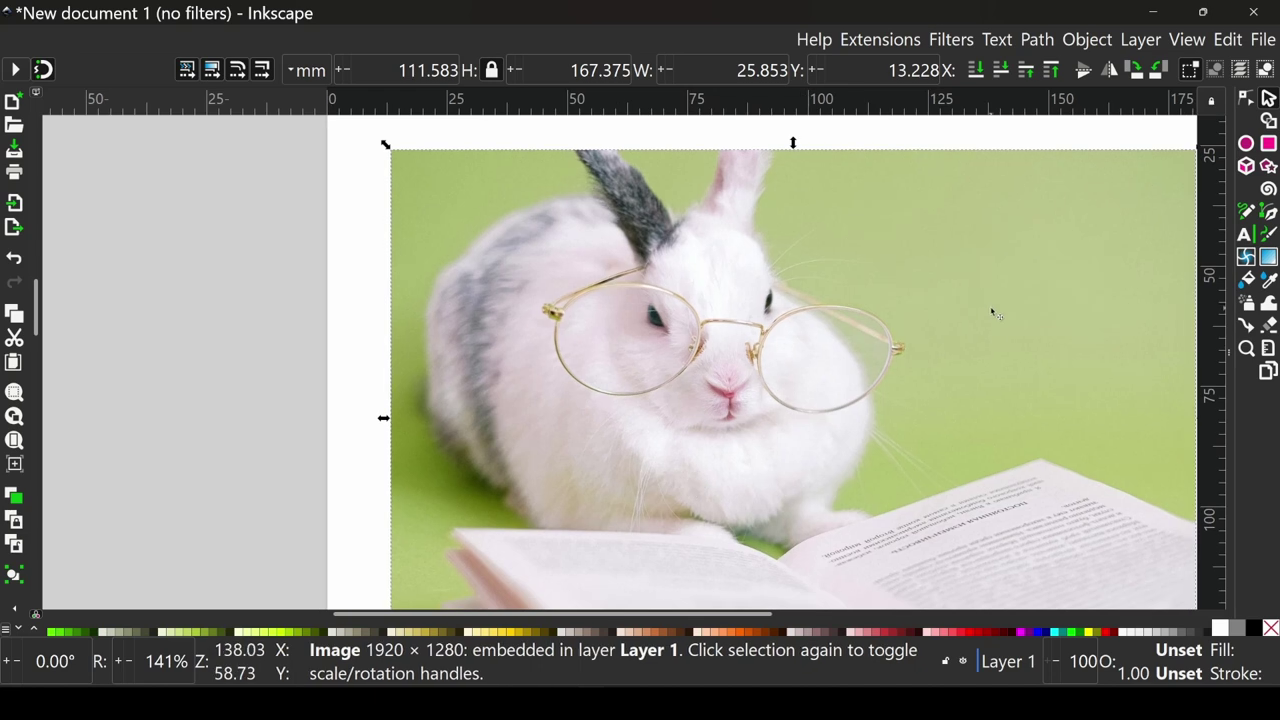
key(Escape)
- Draw a rectangle over the bunny photo and lower its opacity to 40
click(1268, 145)
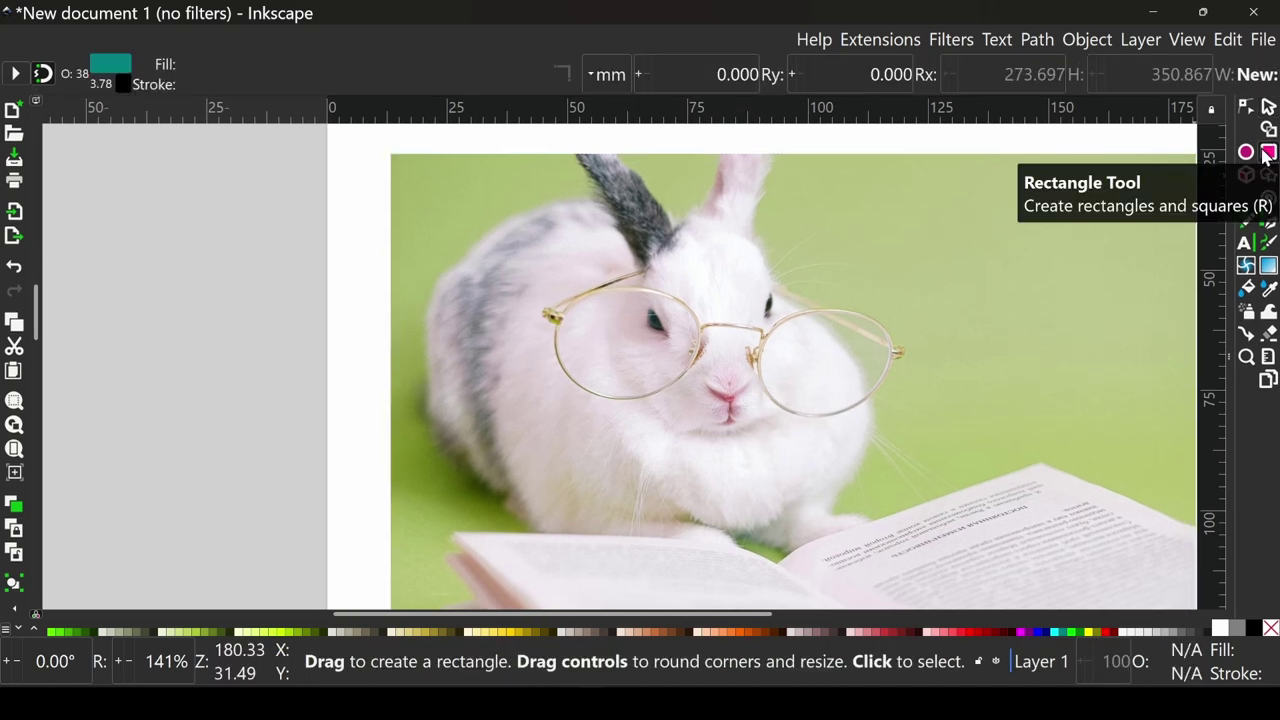
drag(392, 154, 977, 574)
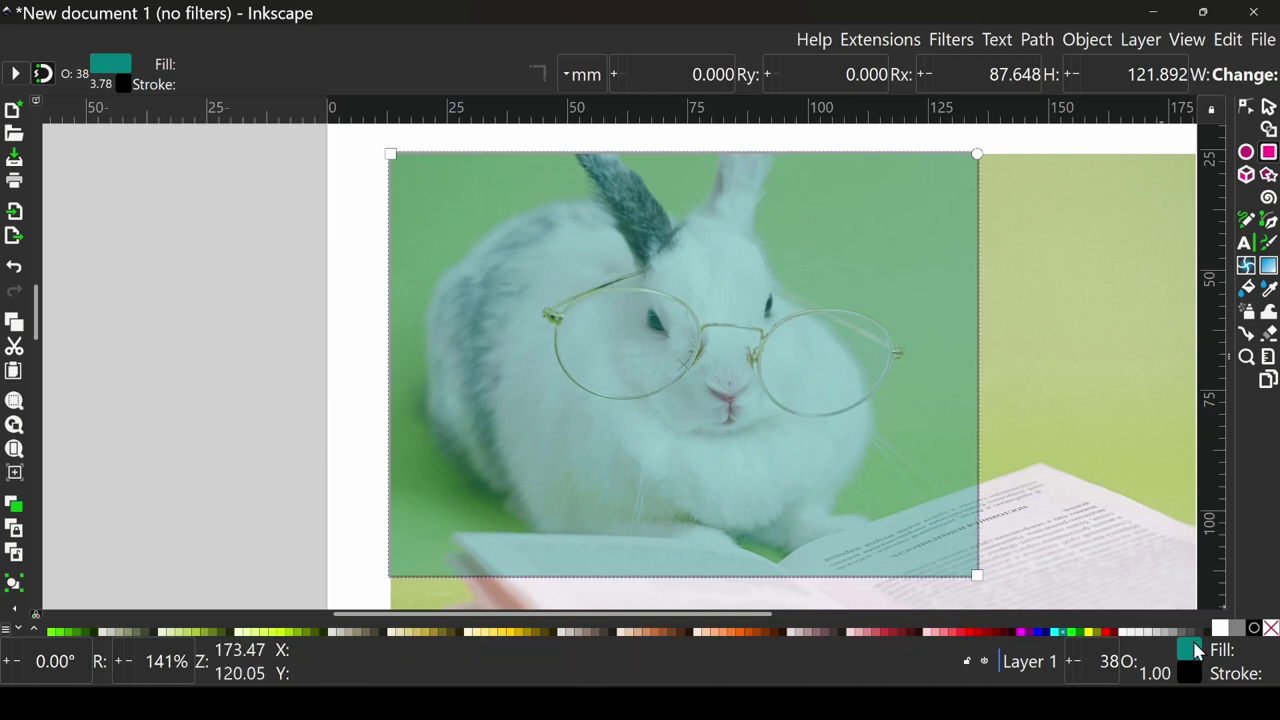
click(1185, 660)
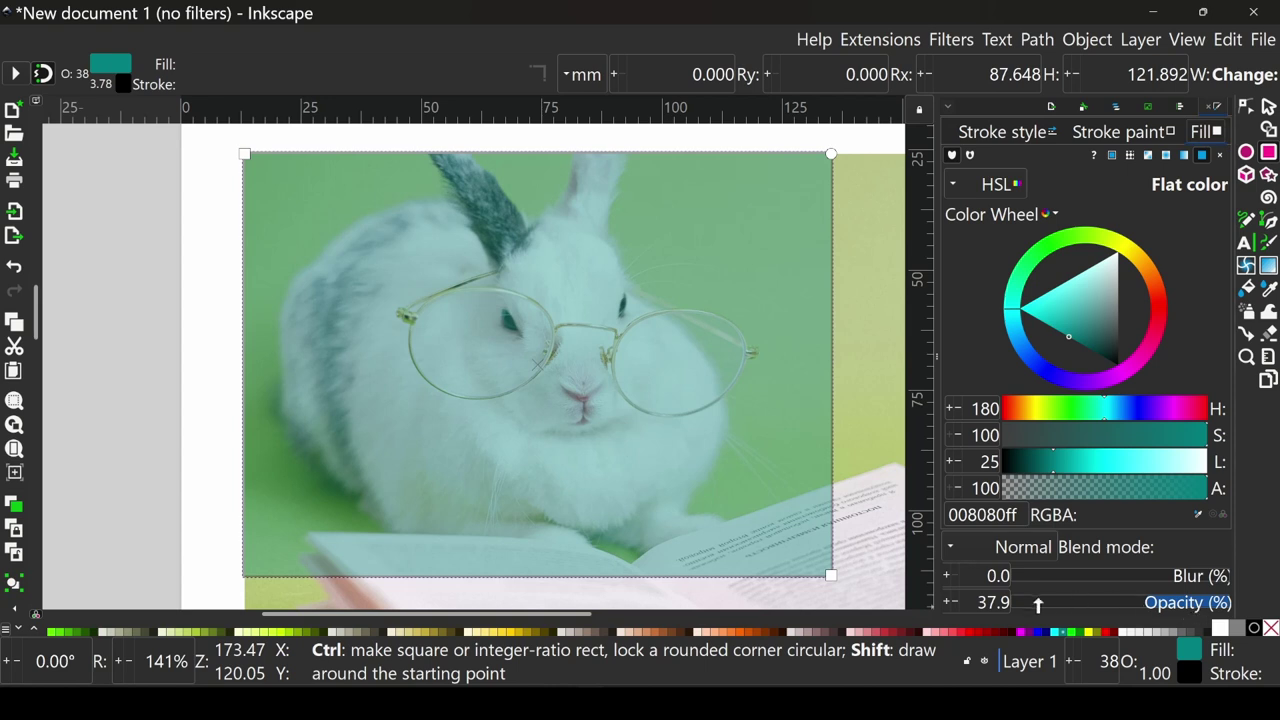
drag(1083, 602, 1098, 604)
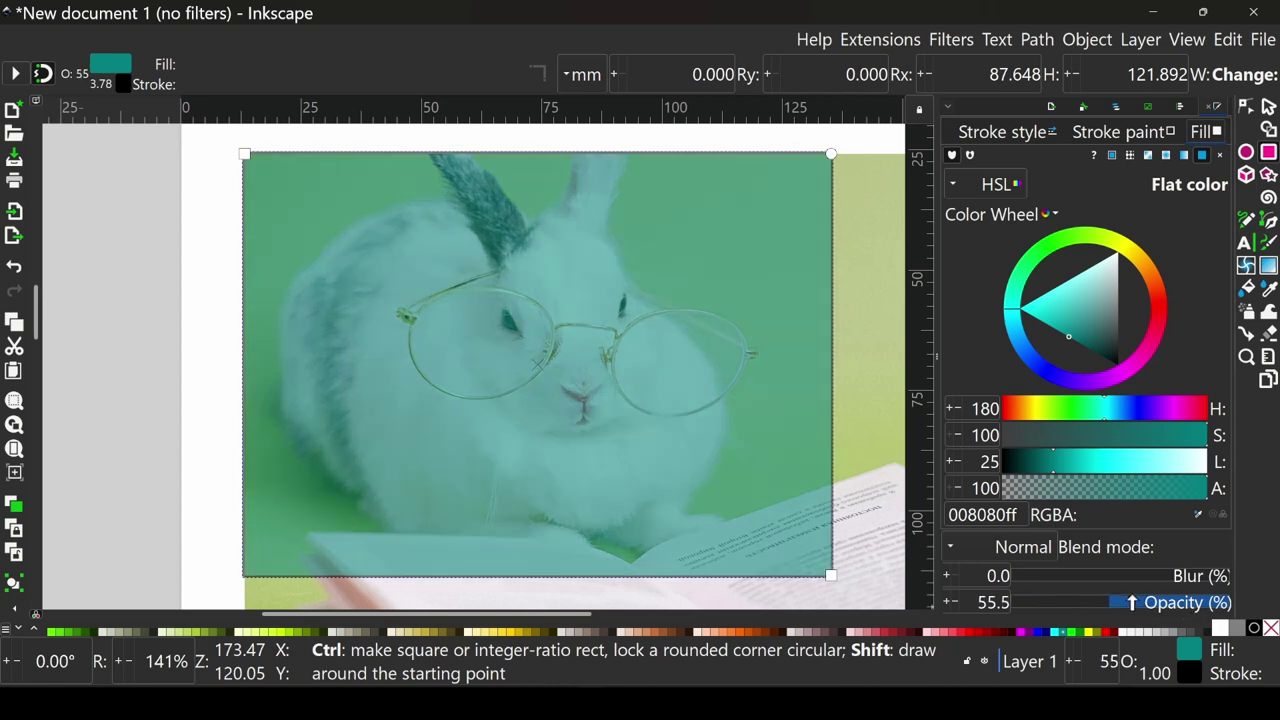
key(ctrl+shift+f)
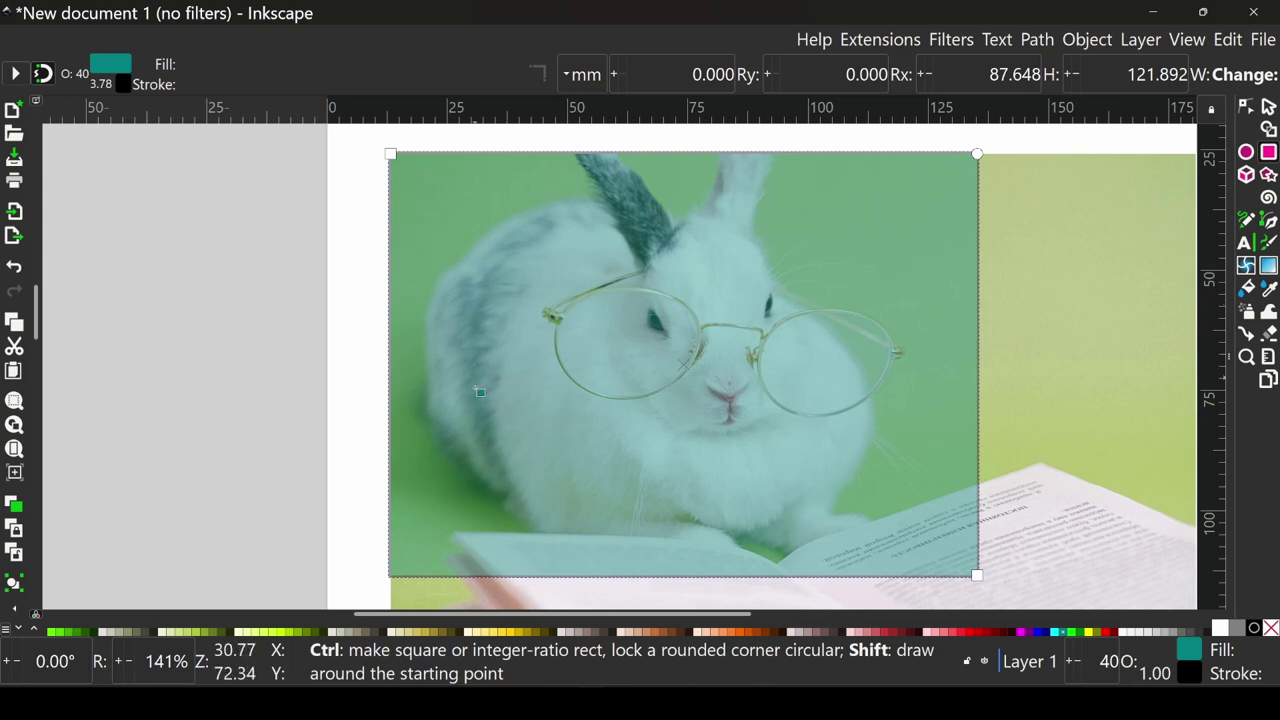
- Pull the rectangle's left and right edges inward, then reselect it with the Selector
drag(390, 153, 403, 154)
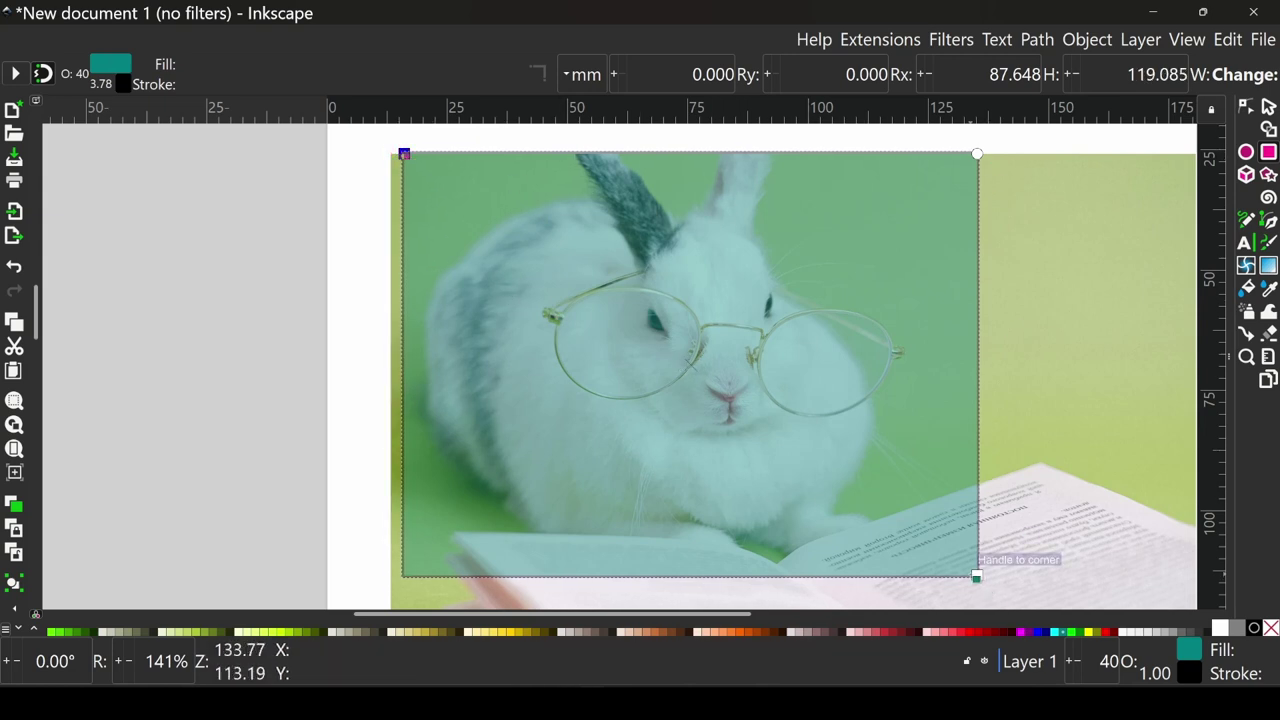
drag(976, 575, 917, 578)
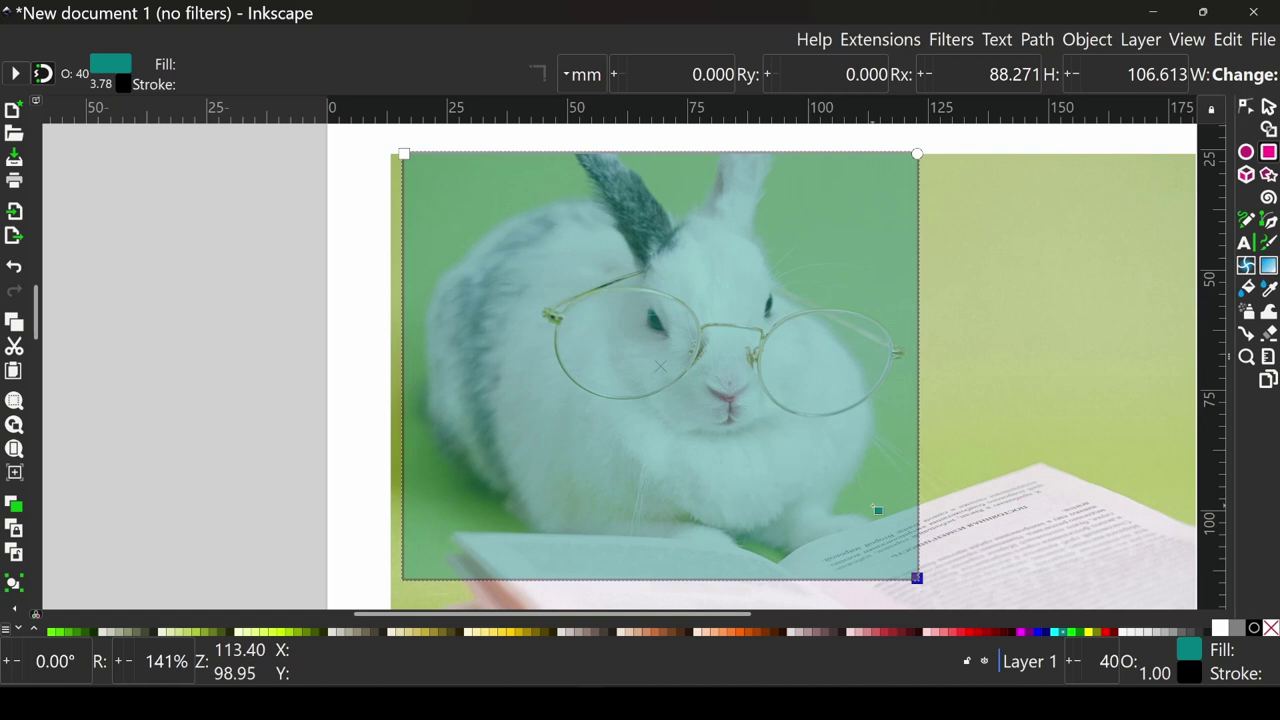
key(s)
click(875, 450)
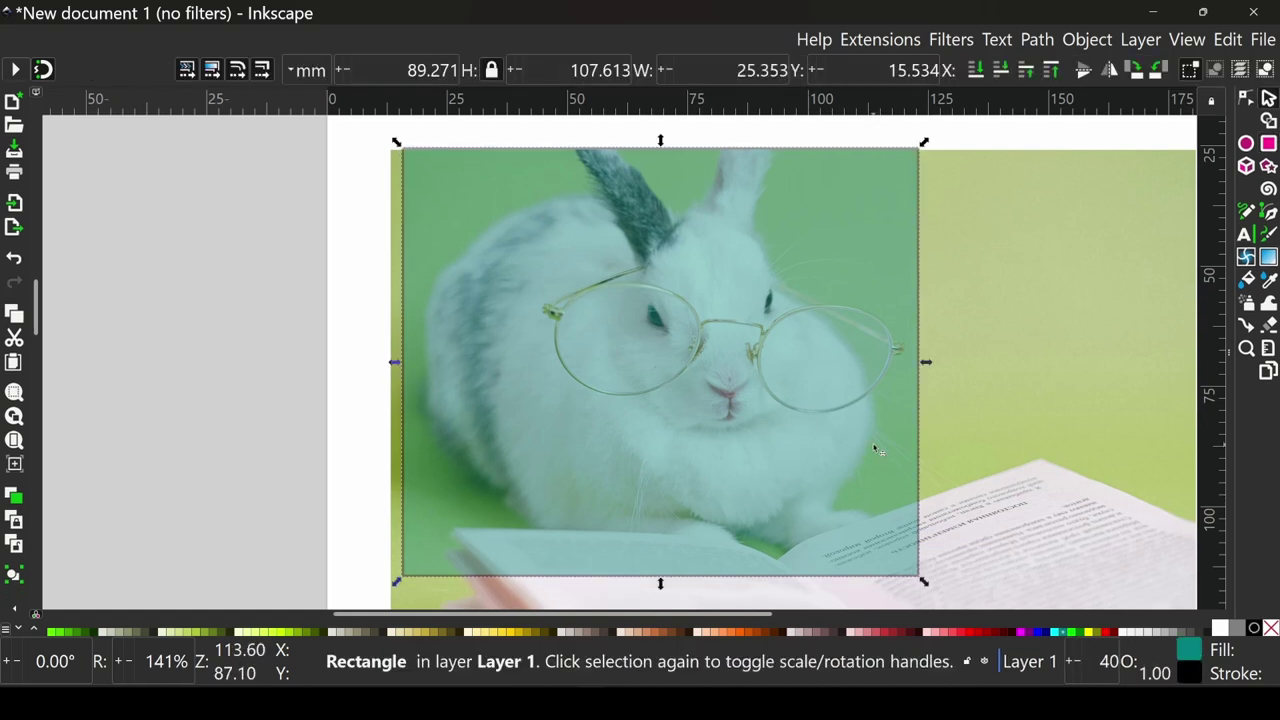
- Select the photo together with the rectangle and bring up their context menu
shift+click(1060, 316)
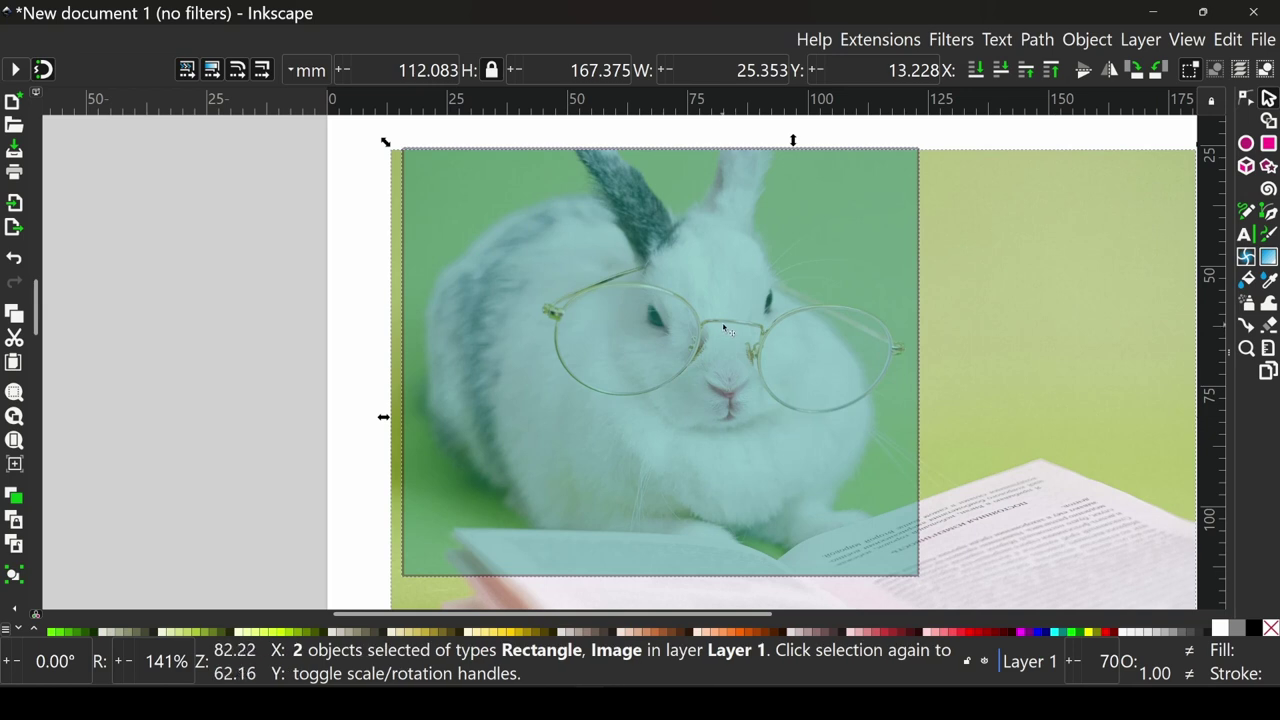
click(1090, 40)
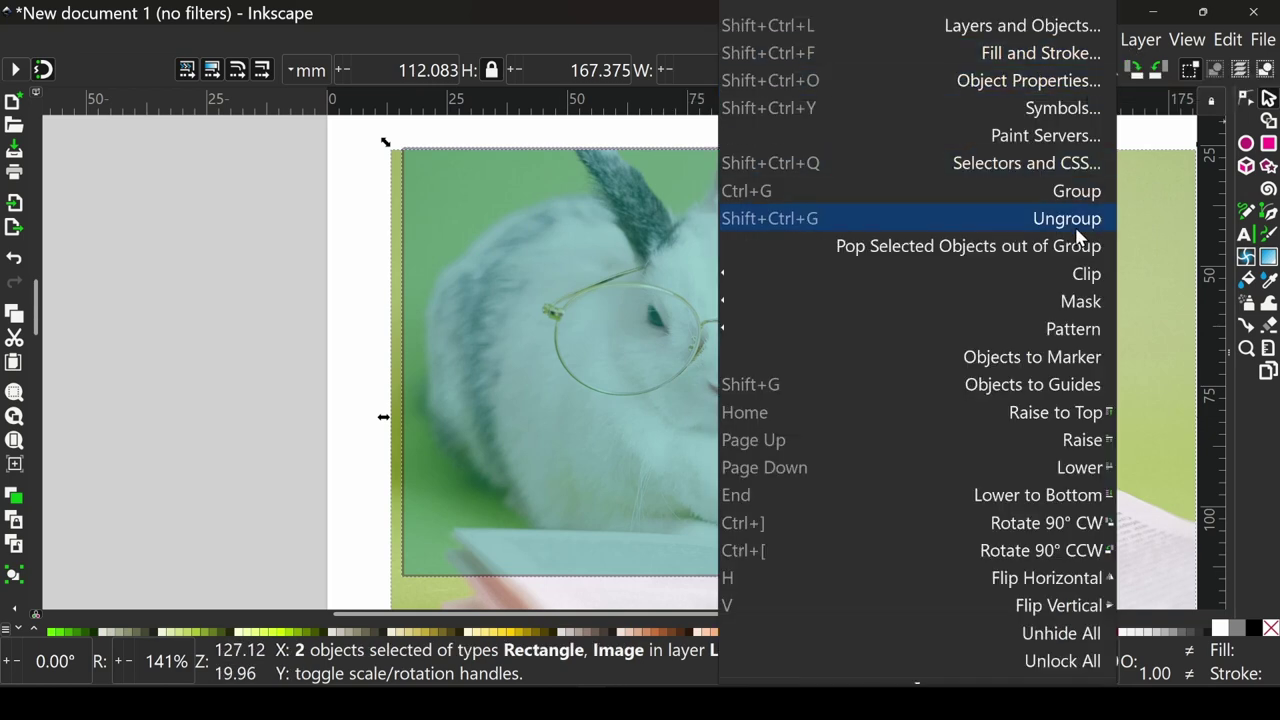
mouse_move(1050, 273)
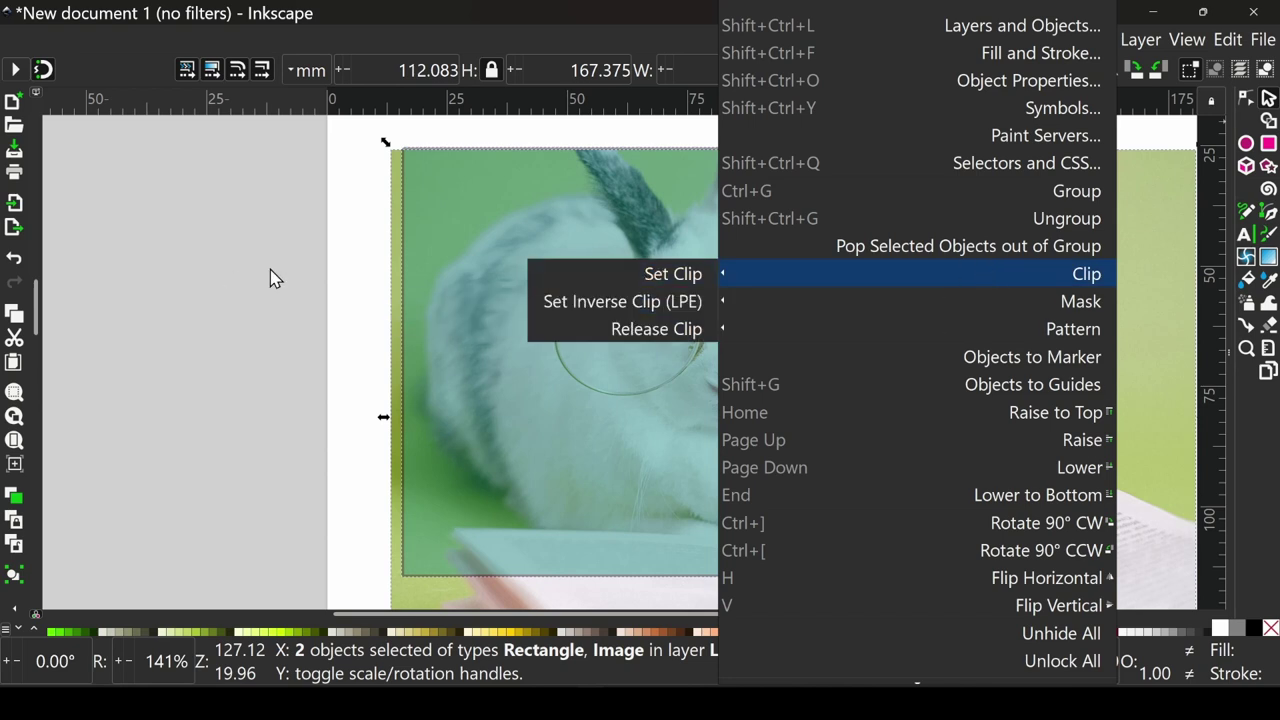
click(463, 247)
right_click(612, 372)
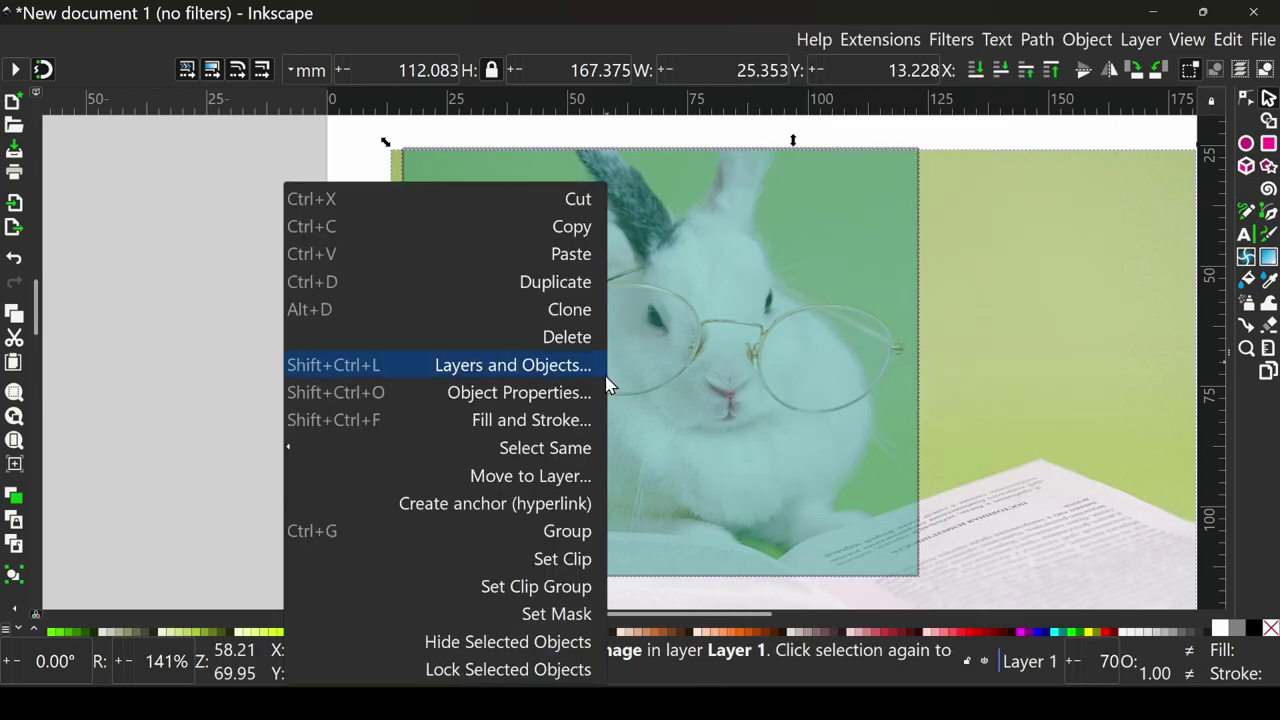
- Clip the photo to the rectangle, zoom out, then release the clip again
click(578, 559)
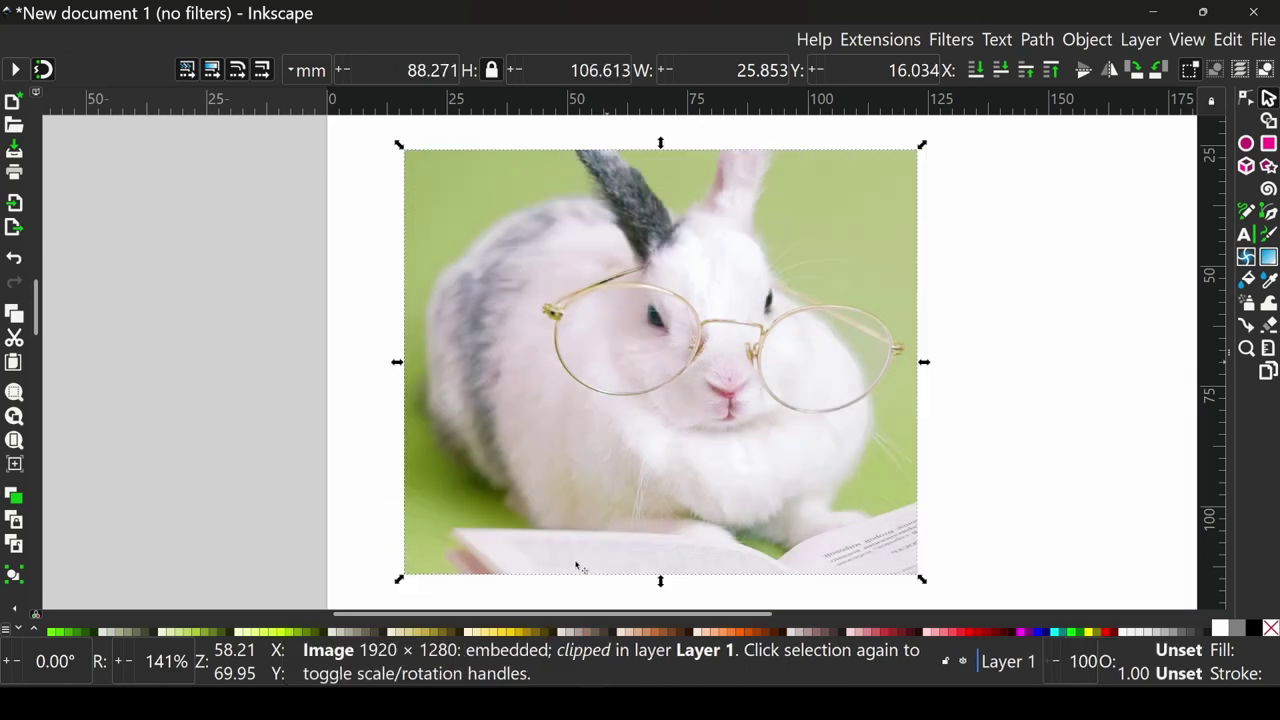
key(minus)
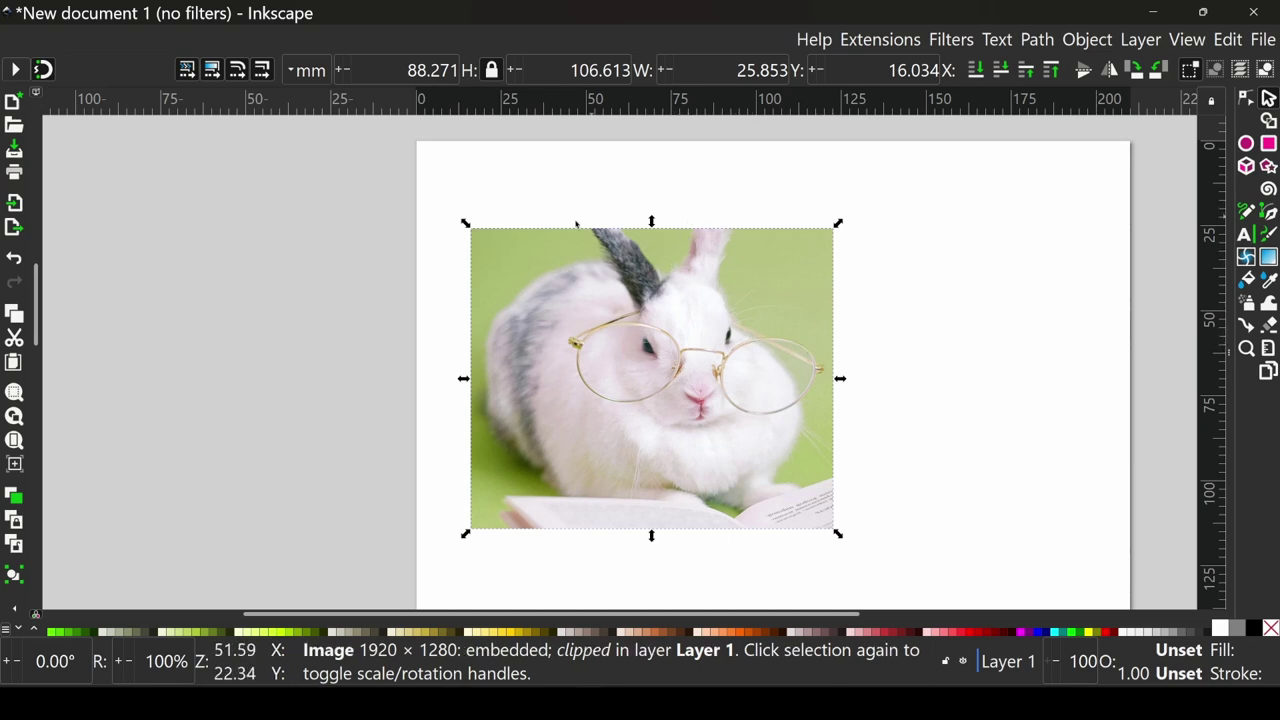
right_click(772, 338)
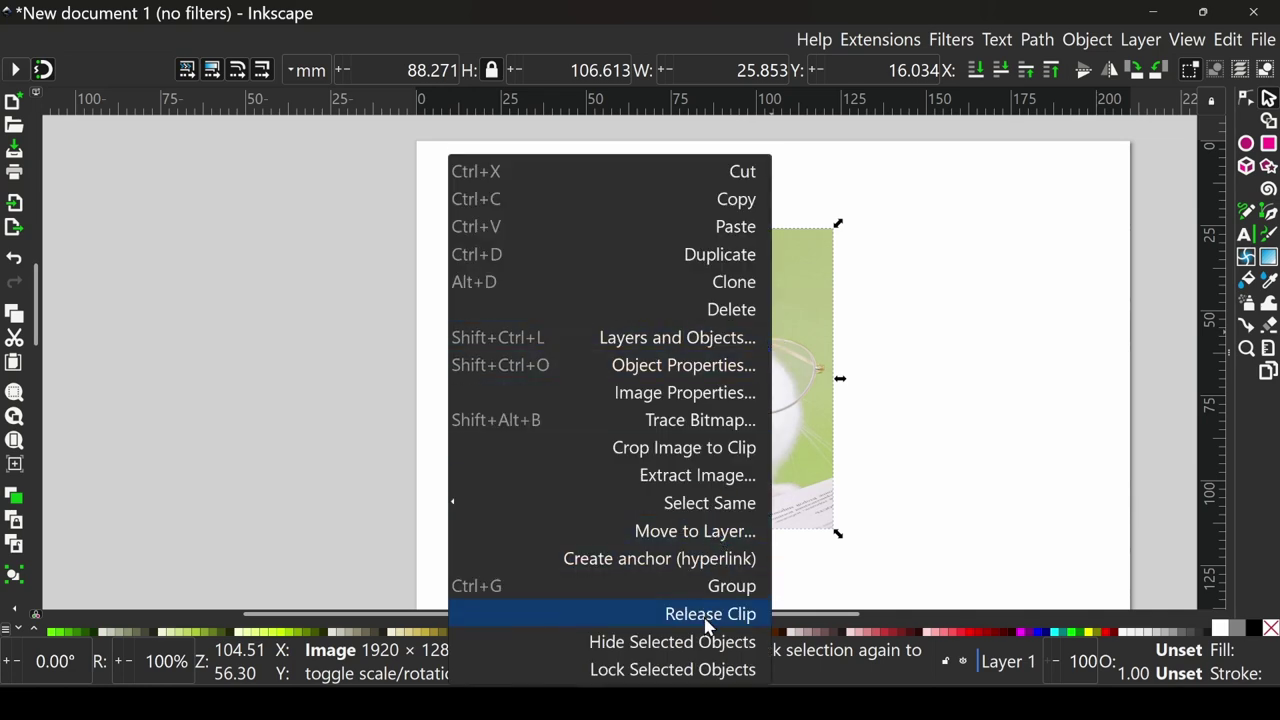
click(643, 627)
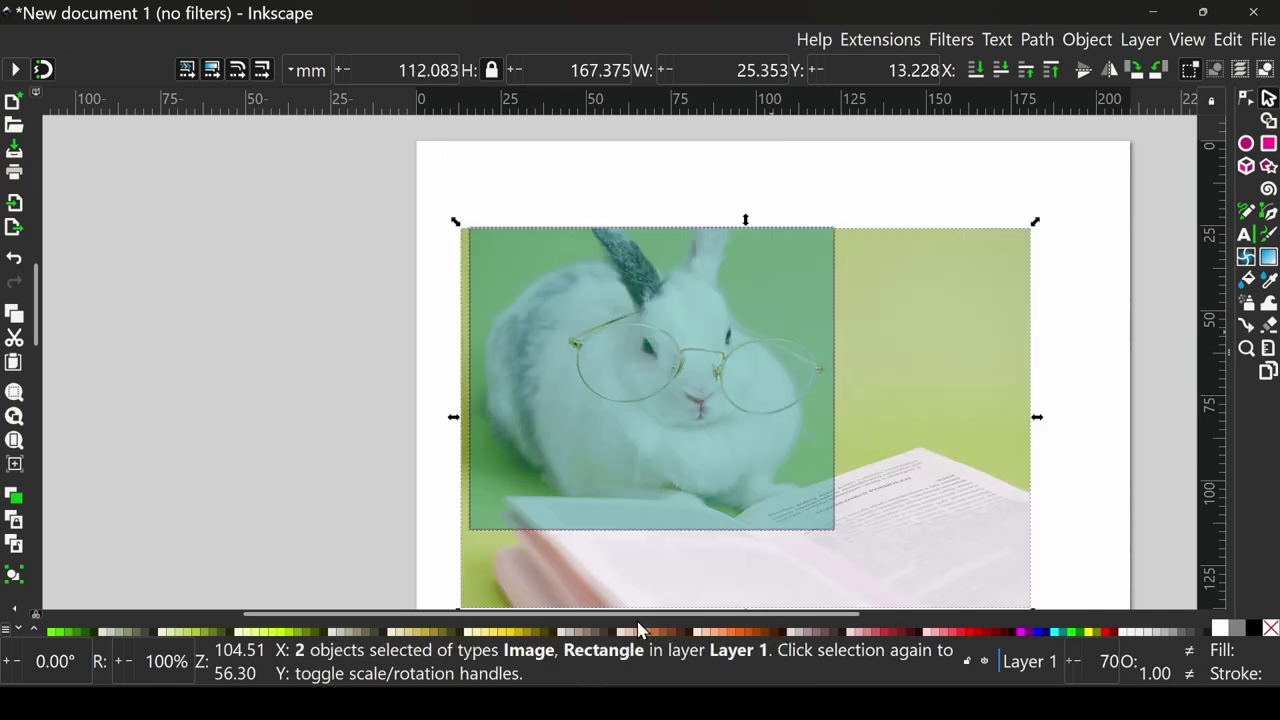
- Delete the green rectangle, leaving only the full bunny photo
key(Escape)
click(618, 440)
key(Delete)
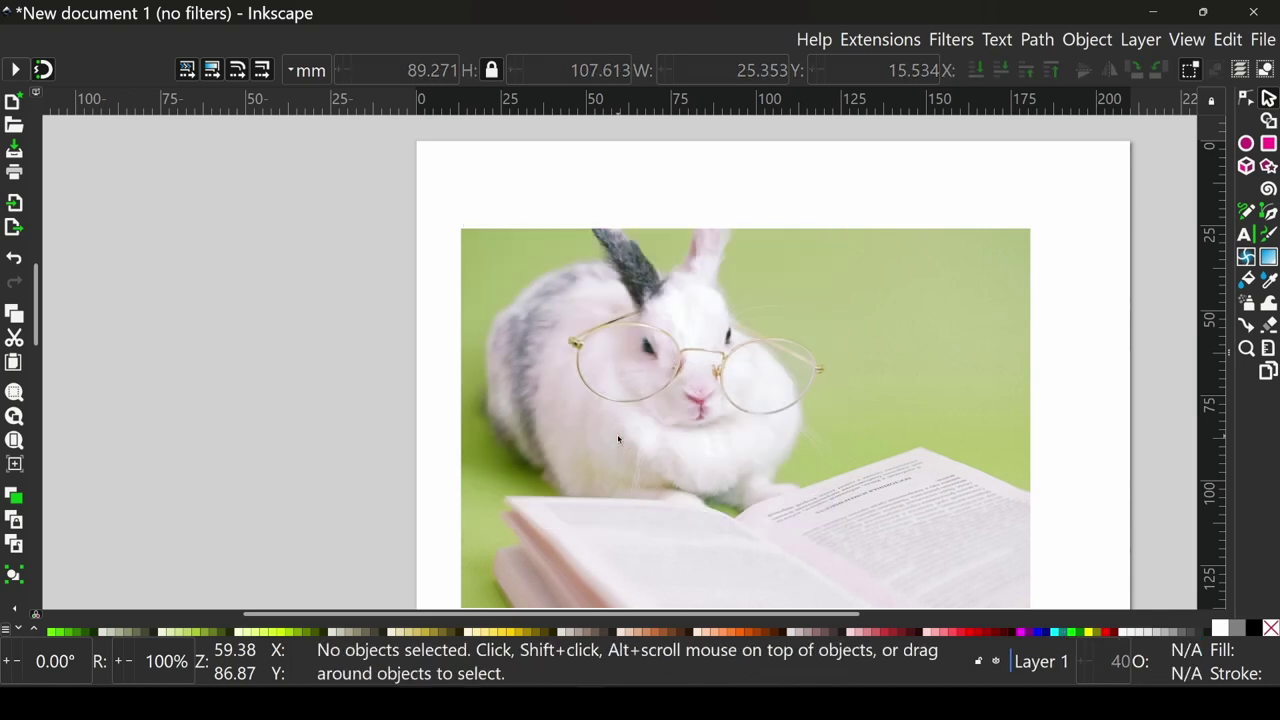
- Start a Pen path at the book's right corner and trace its top edge to the bunny
scroll(788, 456, down, 1)
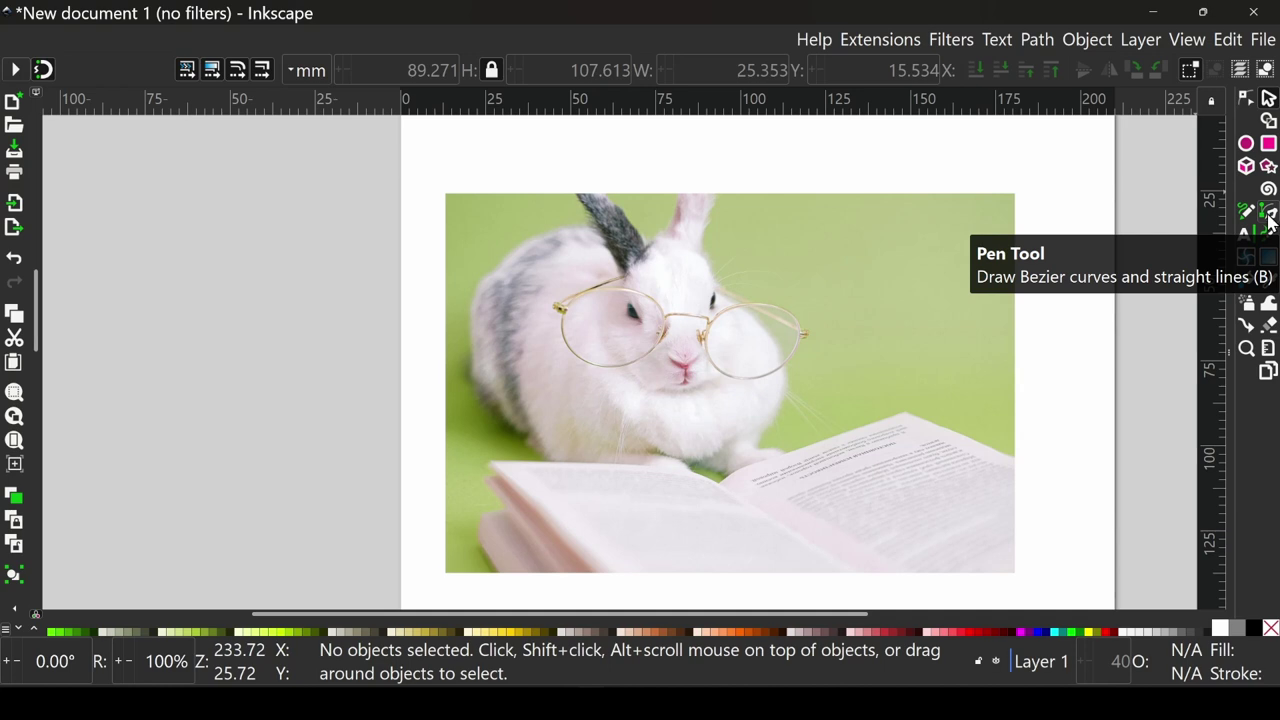
click(1268, 213)
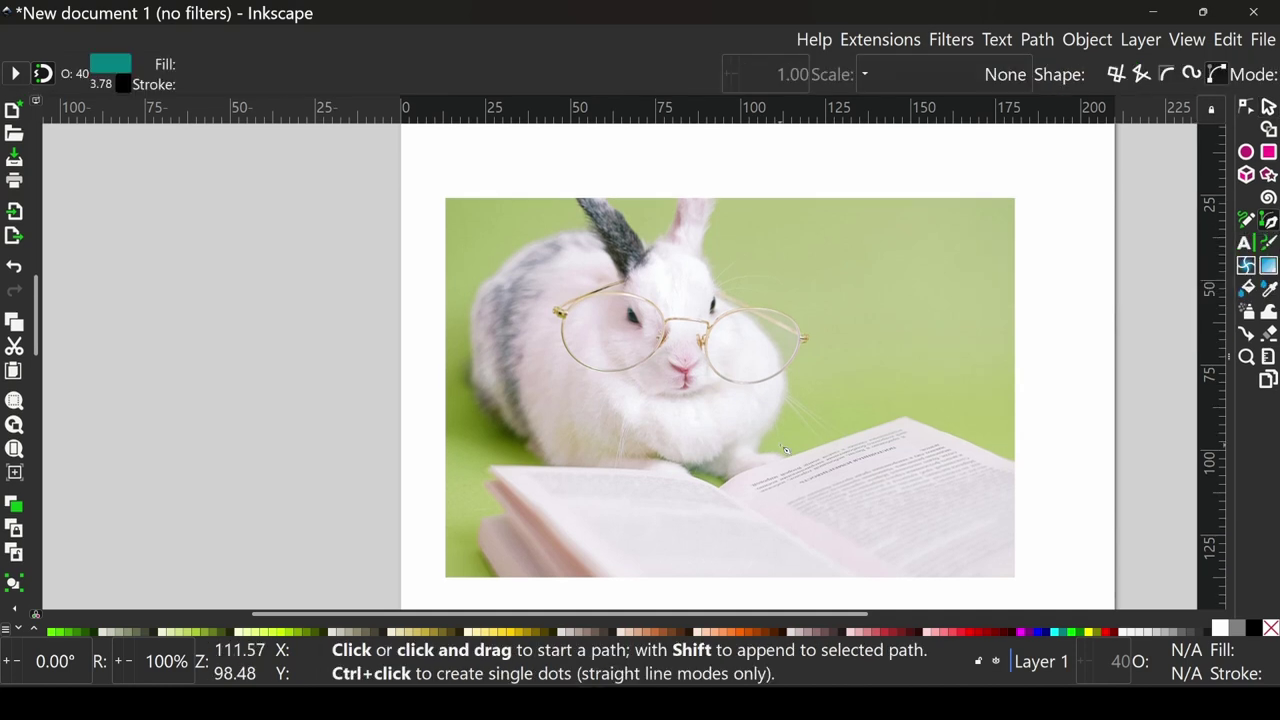
scroll(1036, 470, up, 1)
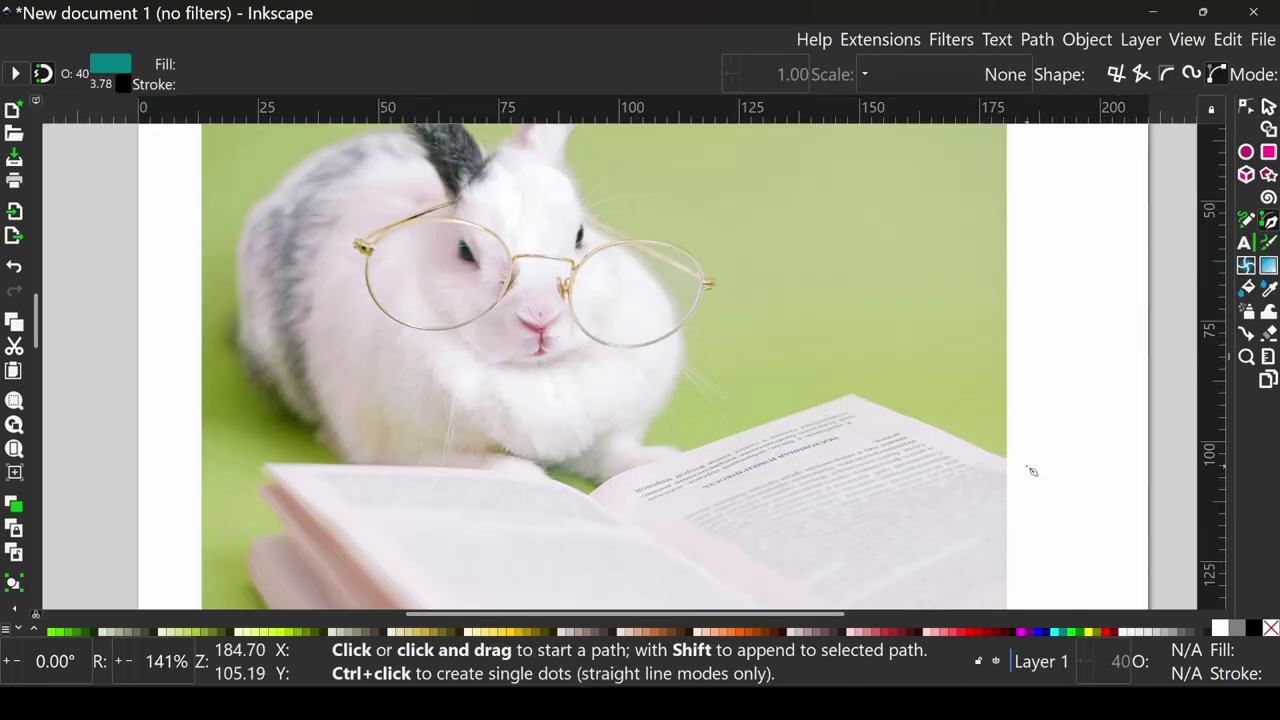
click(1014, 461)
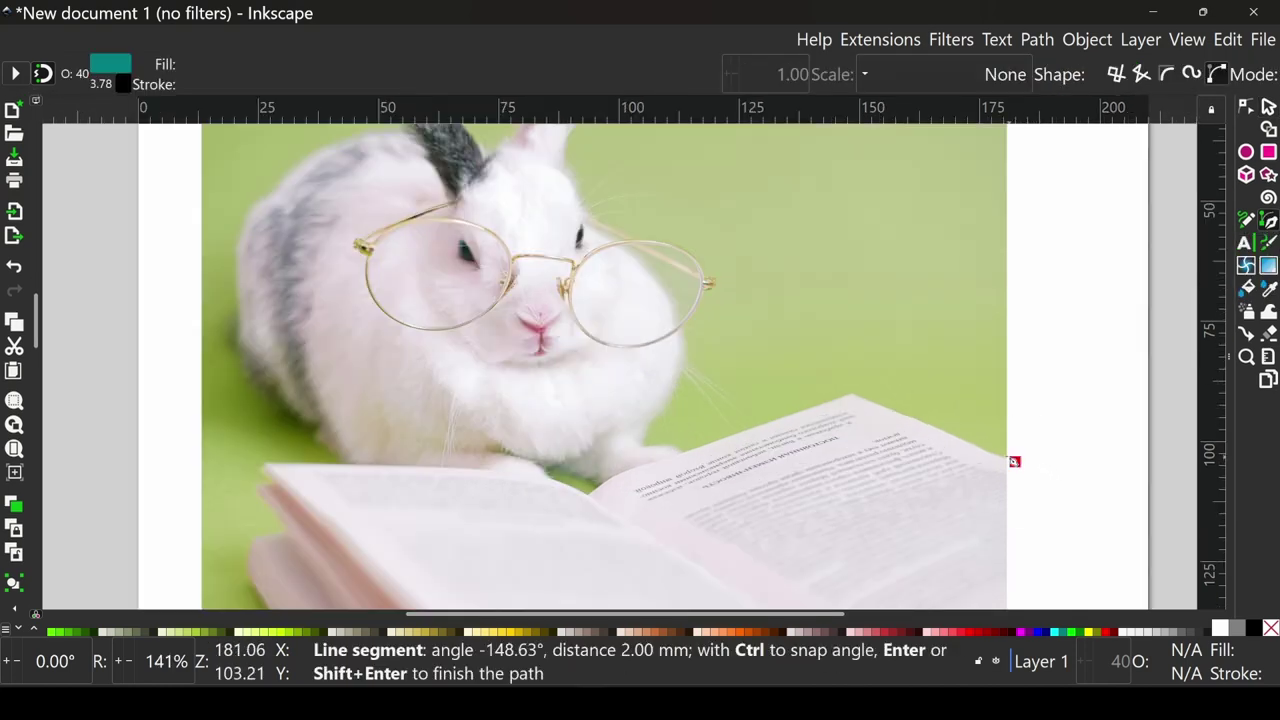
click(946, 431)
click(896, 411)
click(851, 397)
scroll(851, 397, up, 1)
click(720, 445)
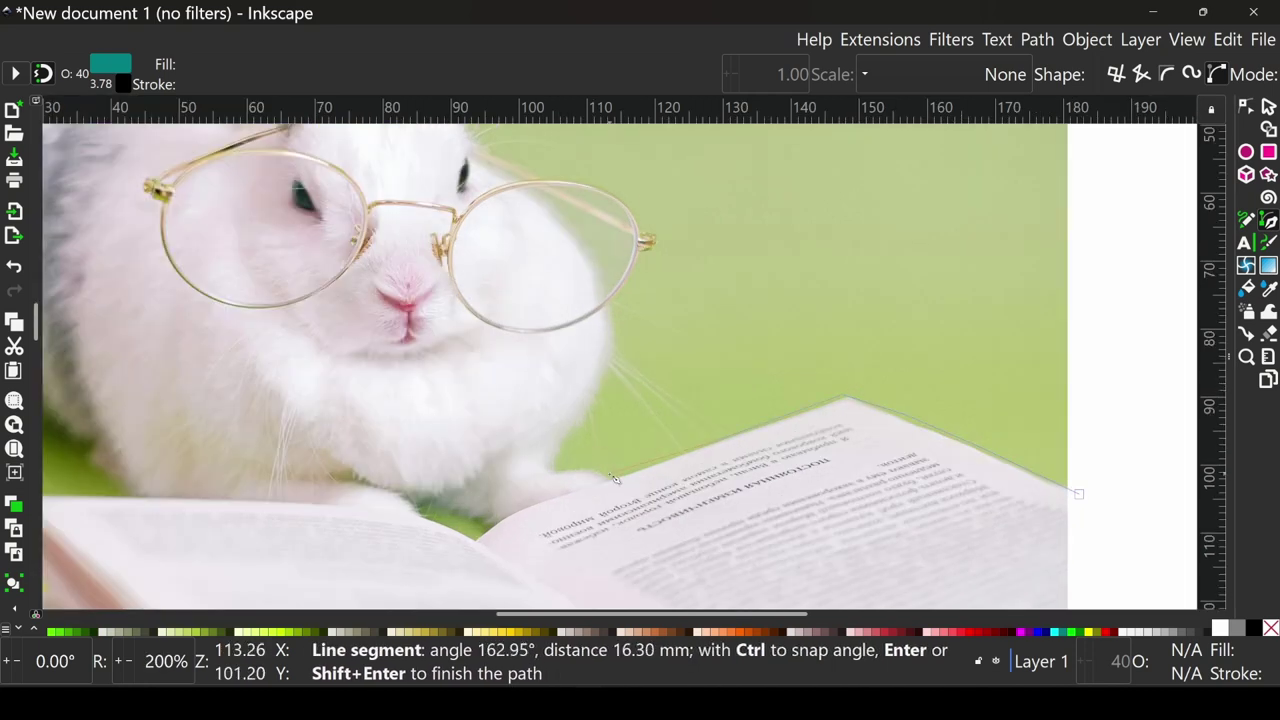
click(594, 473)
- Continue the path up the bunny's right side and cheek to the glasses arm
click(562, 468)
click(580, 441)
click(604, 404)
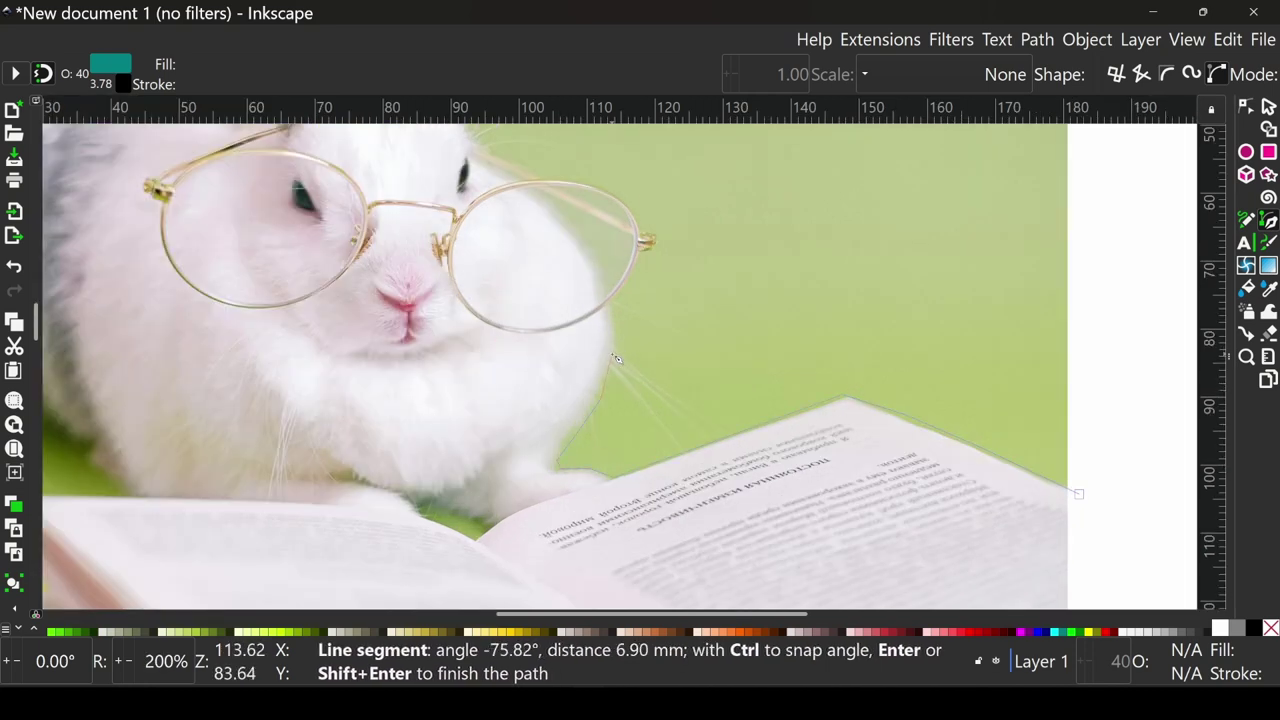
click(618, 333)
click(617, 311)
click(649, 261)
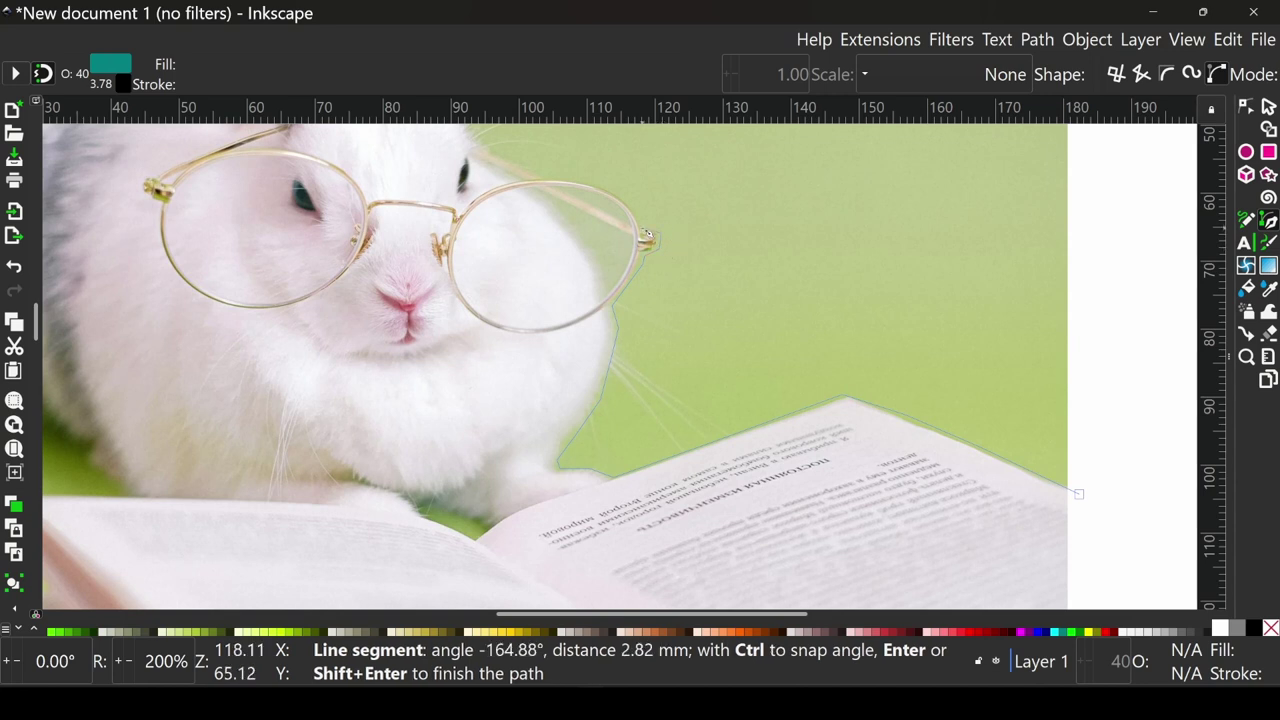
drag(667, 238, 707, 313)
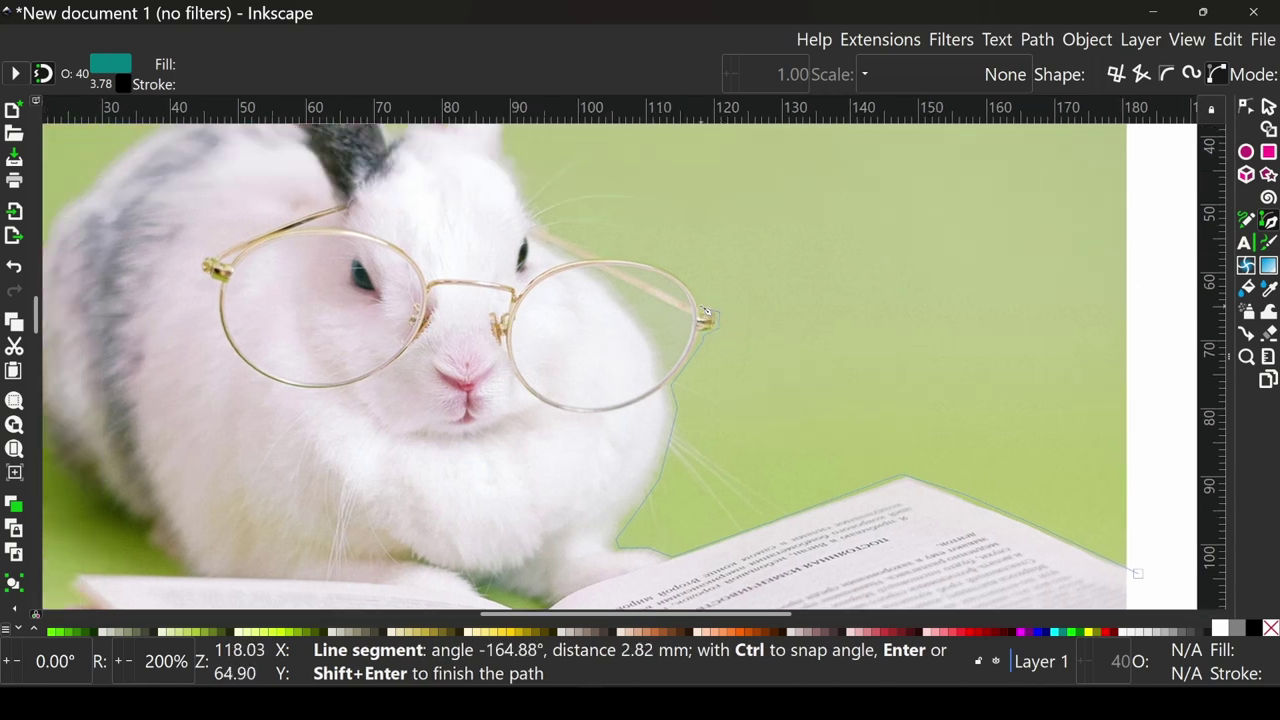
click(707, 313)
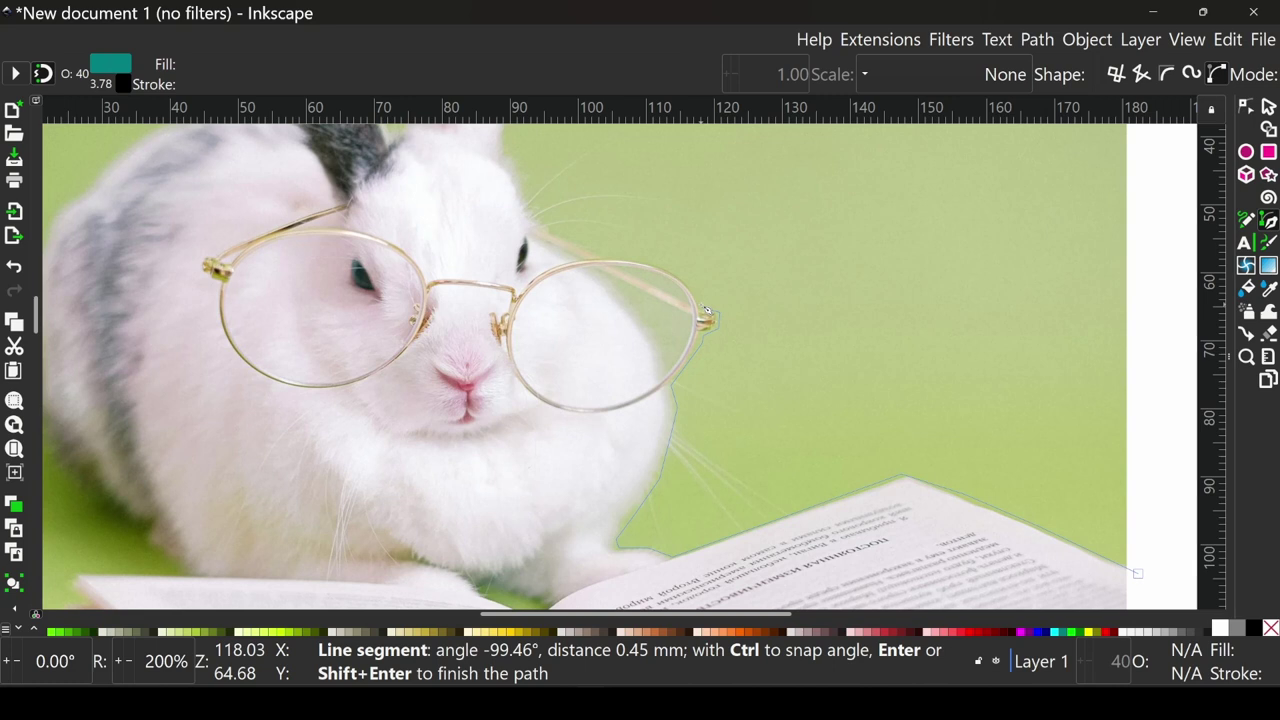
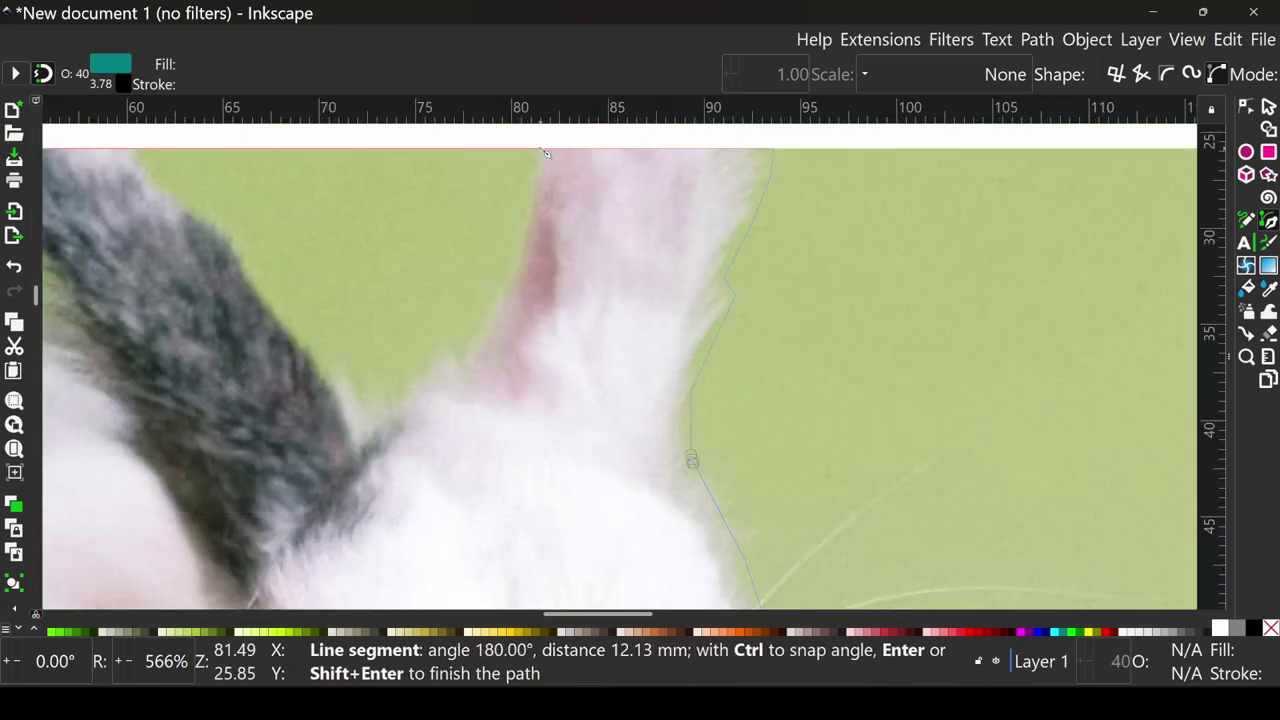
- Add Pen-tool nodes from the white ear's edge through the dip, up the dark ear, and down the head
click(541, 149)
click(452, 349)
click(377, 403)
click(239, 239)
drag(226, 220, 473, 344)
click(398, 280)
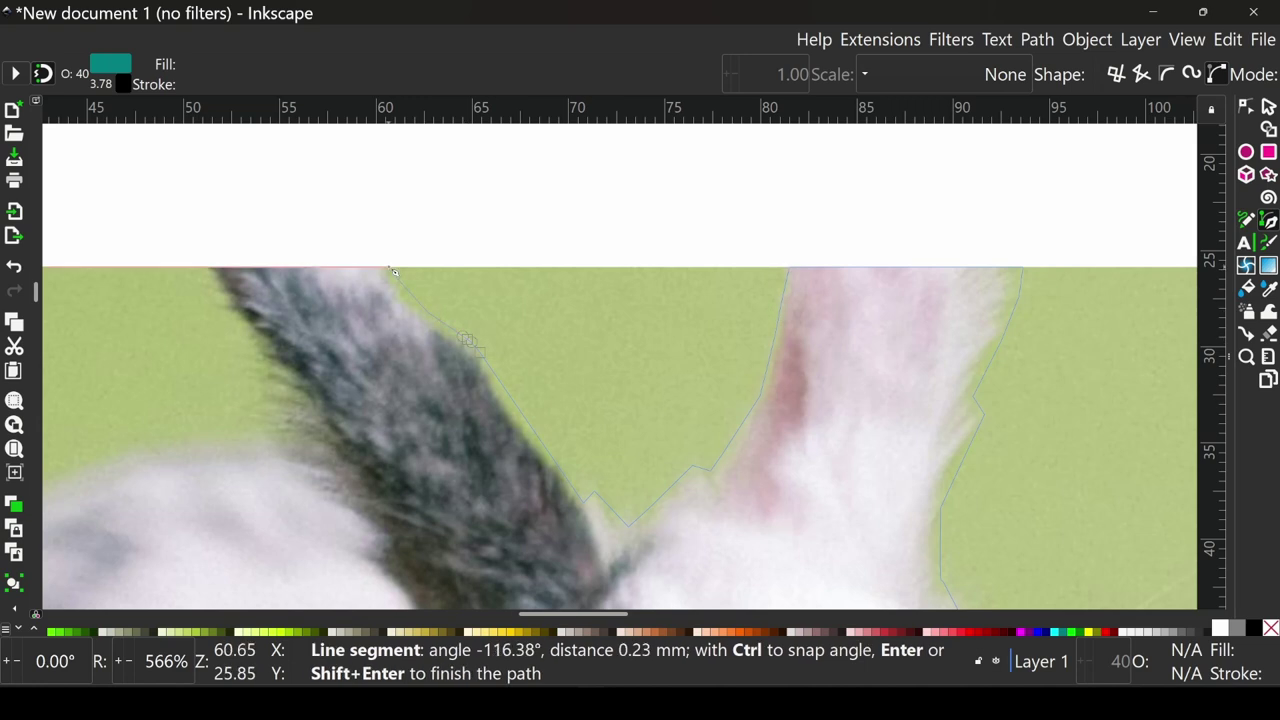
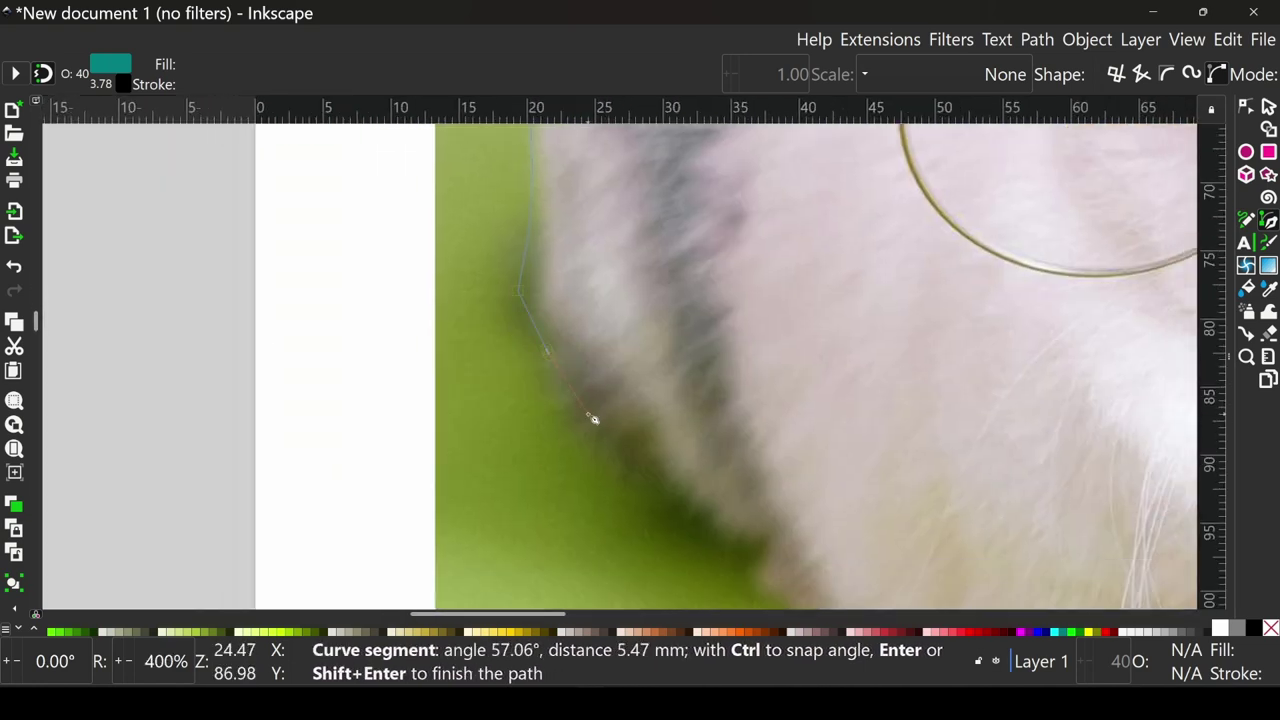
- Add pen nodes along the fur edge, the open book's corner and its lower edge
click(619, 438)
click(738, 554)
scroll(604, 558, down, 5)
click(415, 255)
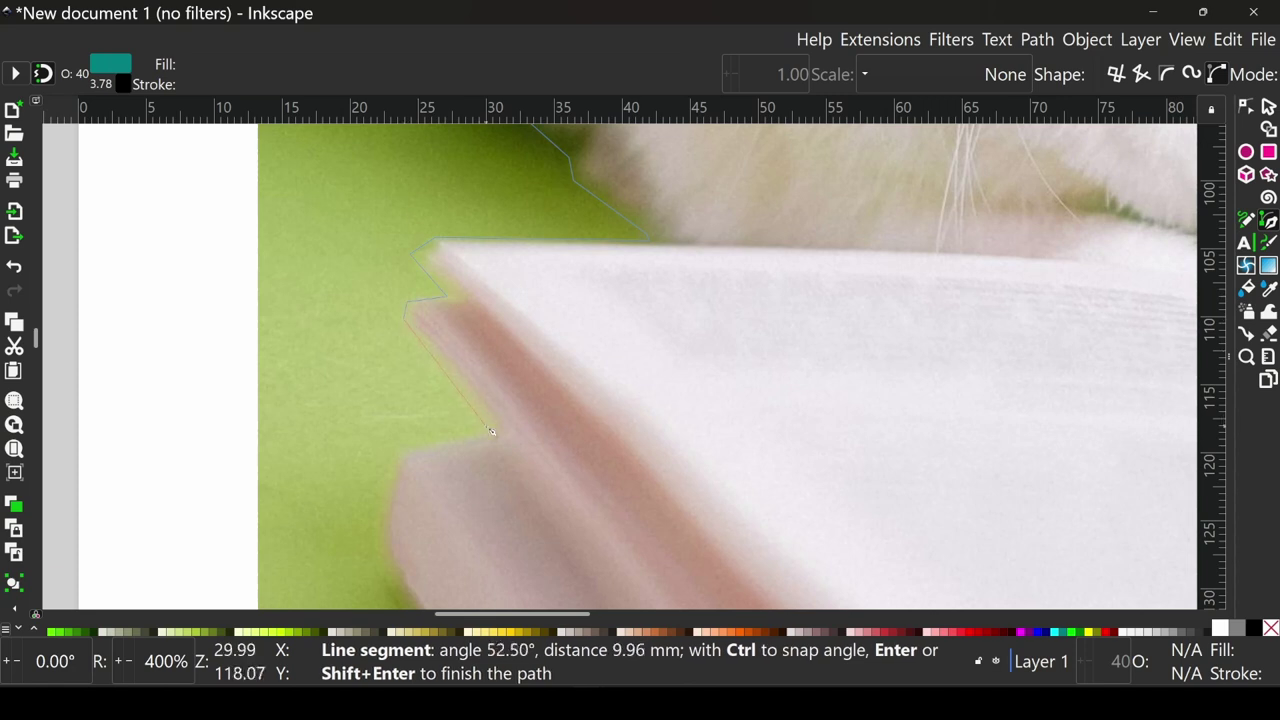
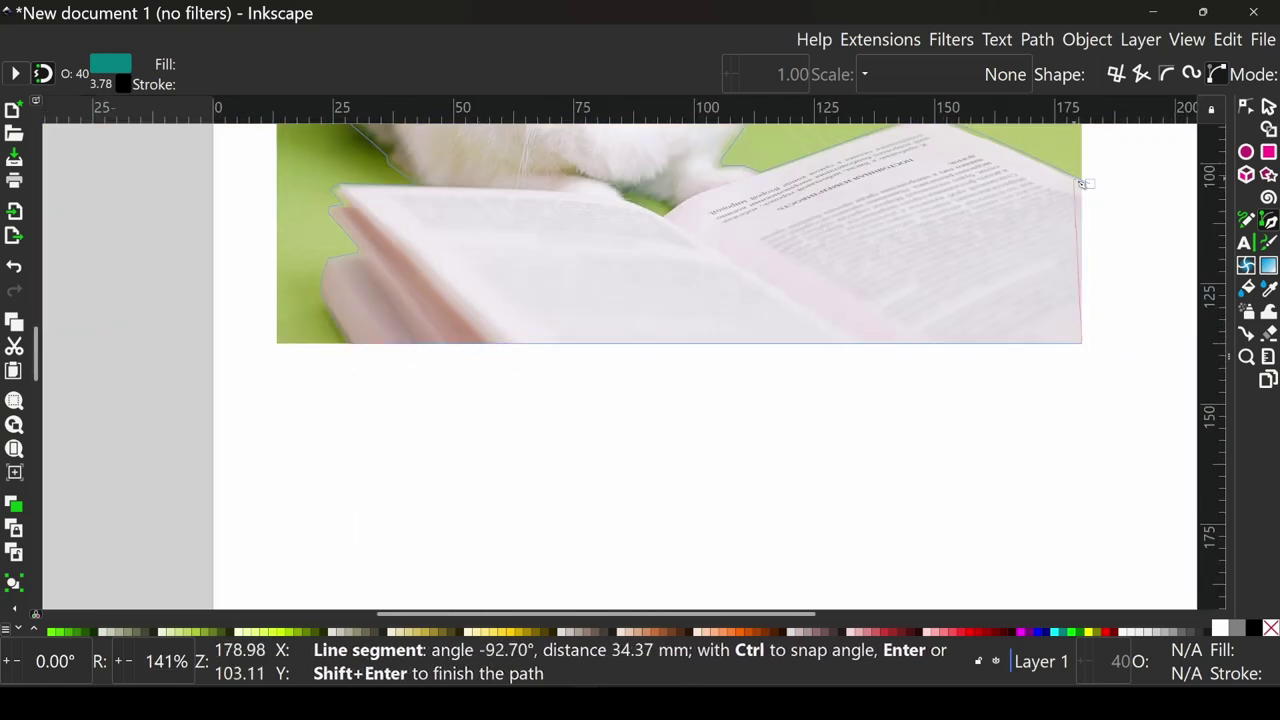
- Close the traced rabbit-and-book outline path and deselect it
double_click(1082, 183)
scroll(1082, 183, down, 1)
scroll(665, 347, up, 5)
scroll(770, 327, left, 3)
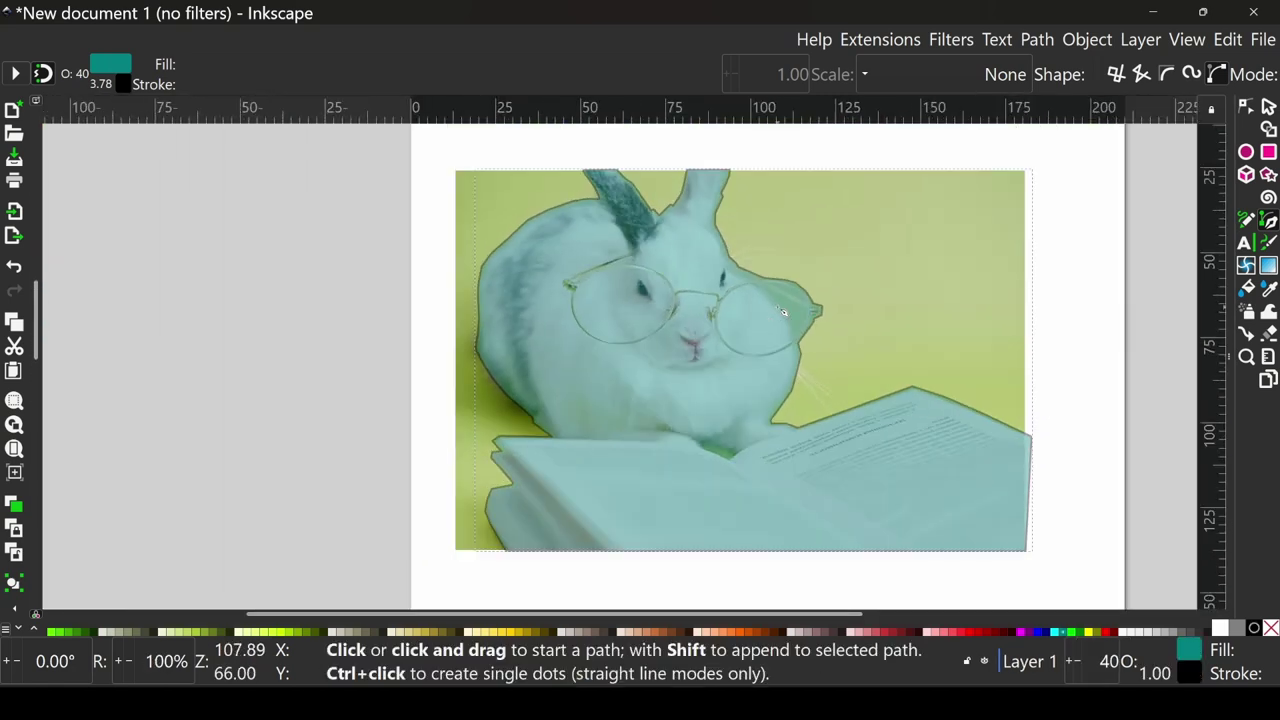
key(Escape)
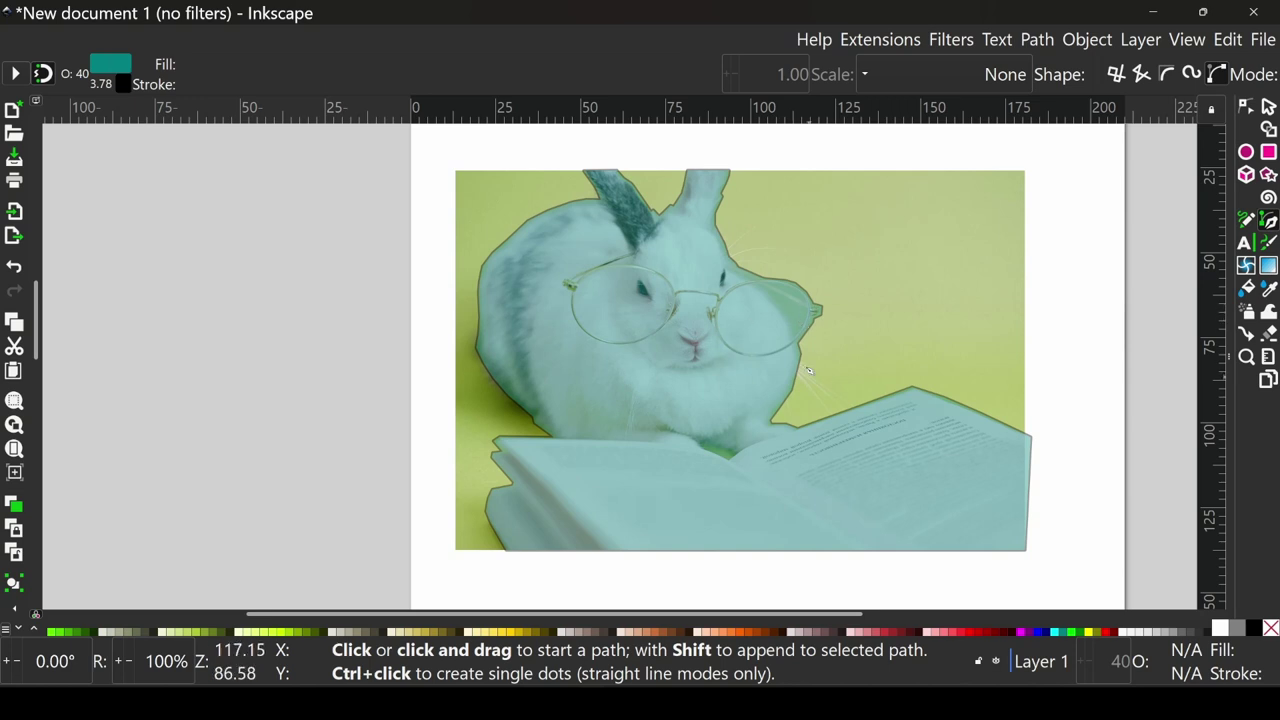
- Draw closed shapes over the background gaps inside the right lens and along its rim
scroll(818, 322, up, 2)
click(736, 264)
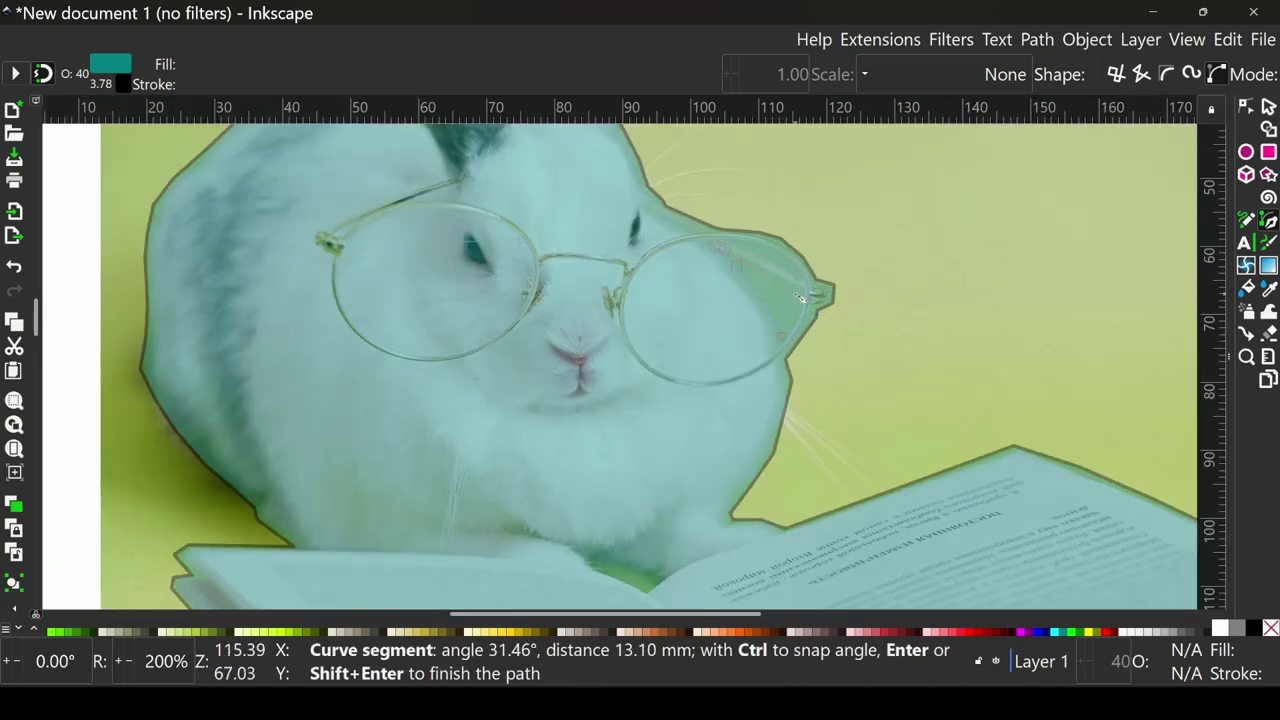
click(800, 297)
click(788, 341)
click(725, 251)
scroll(794, 282, up, 2)
click(821, 342)
click(672, 267)
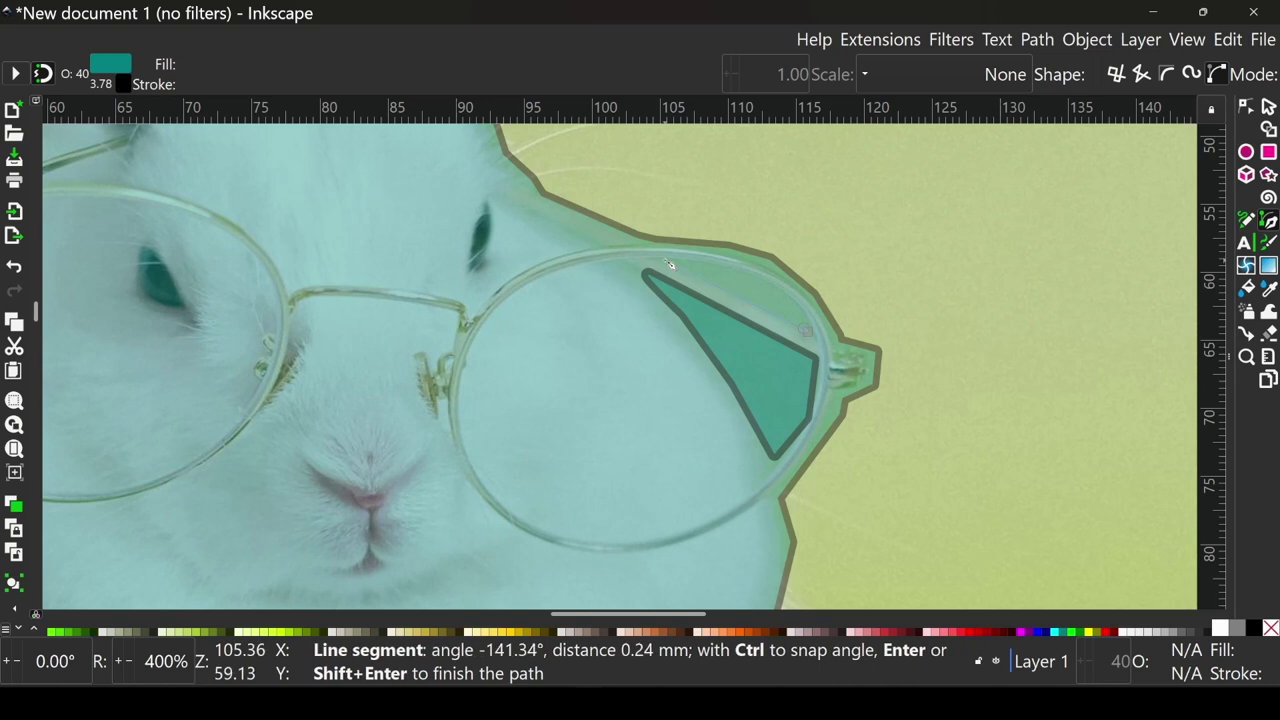
click(751, 280)
click(821, 342)
- Draw a small closed shape over the background gap beside the book
scroll(700, 370, down, 10)
scroll(700, 370, left, 5)
click(653, 366)
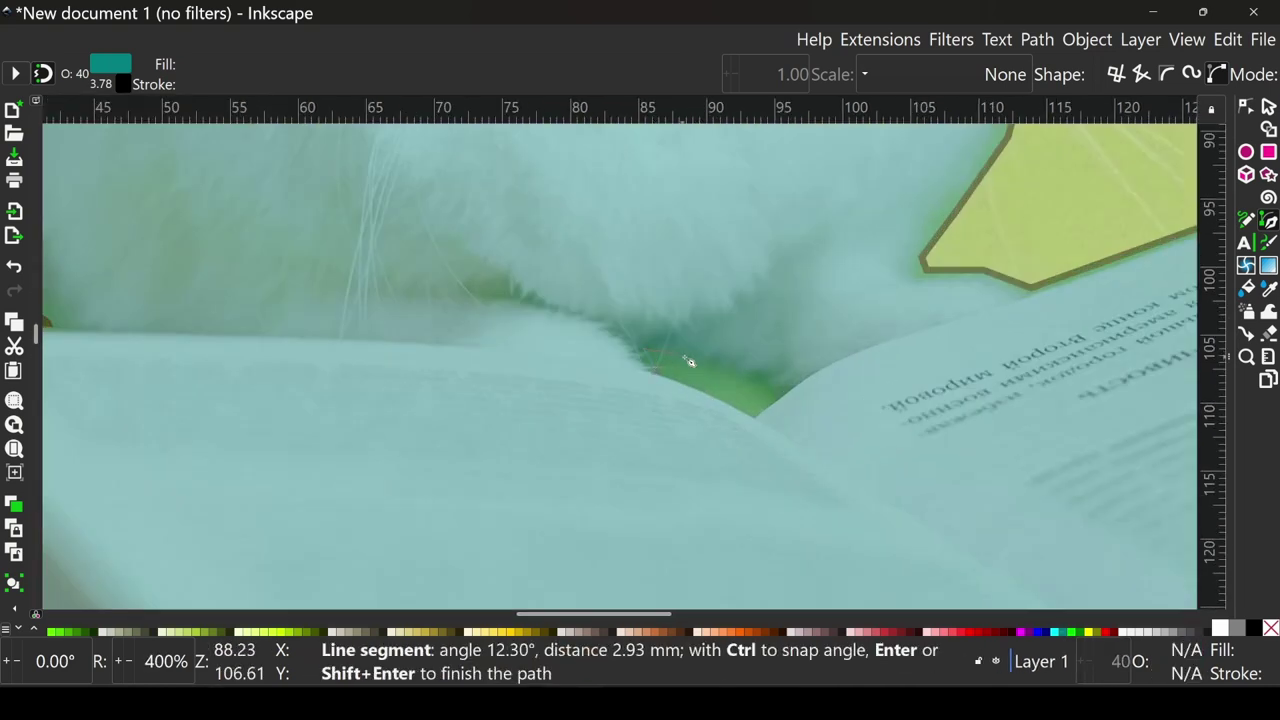
click(776, 401)
click(711, 363)
click(651, 369)
scroll(674, 375, down, 5)
scroll(676, 377, up, 1)
key(s)
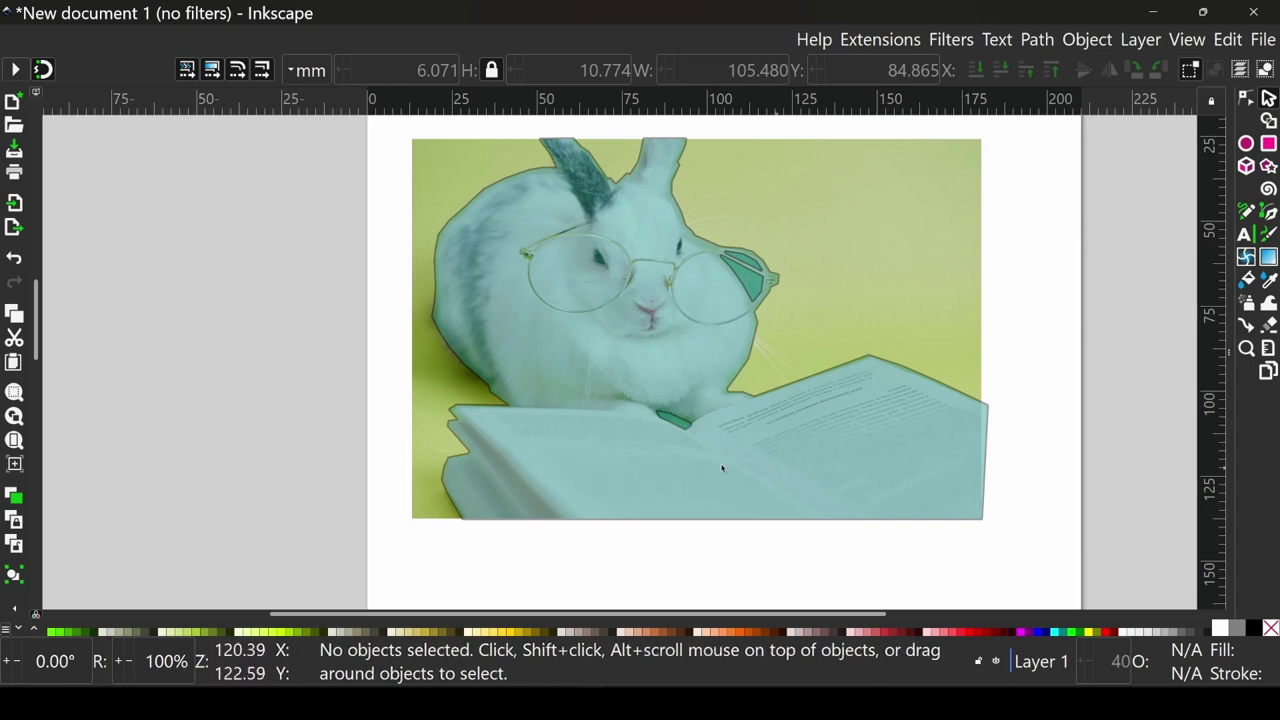
- Select the three lens and book gap shapes and combine them into one 19-node path
click(747, 292)
ctrl+scroll(745, 290, up, 4)
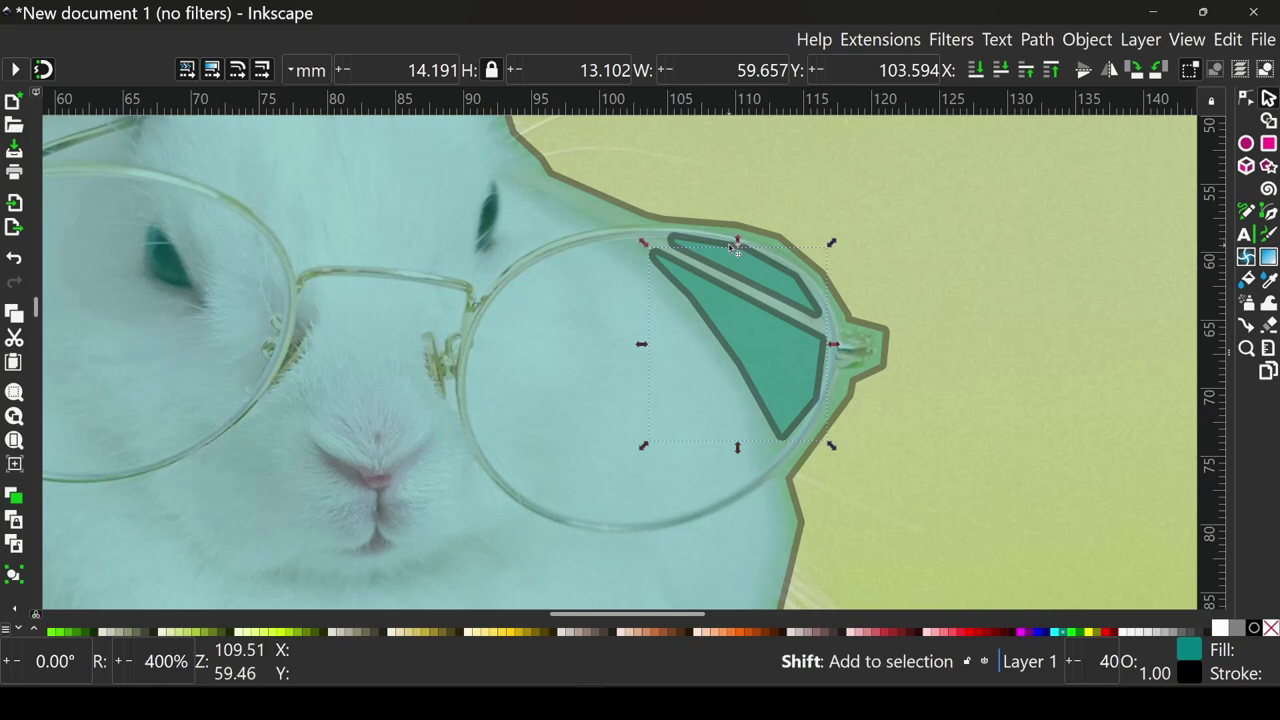
shift+click(735, 250)
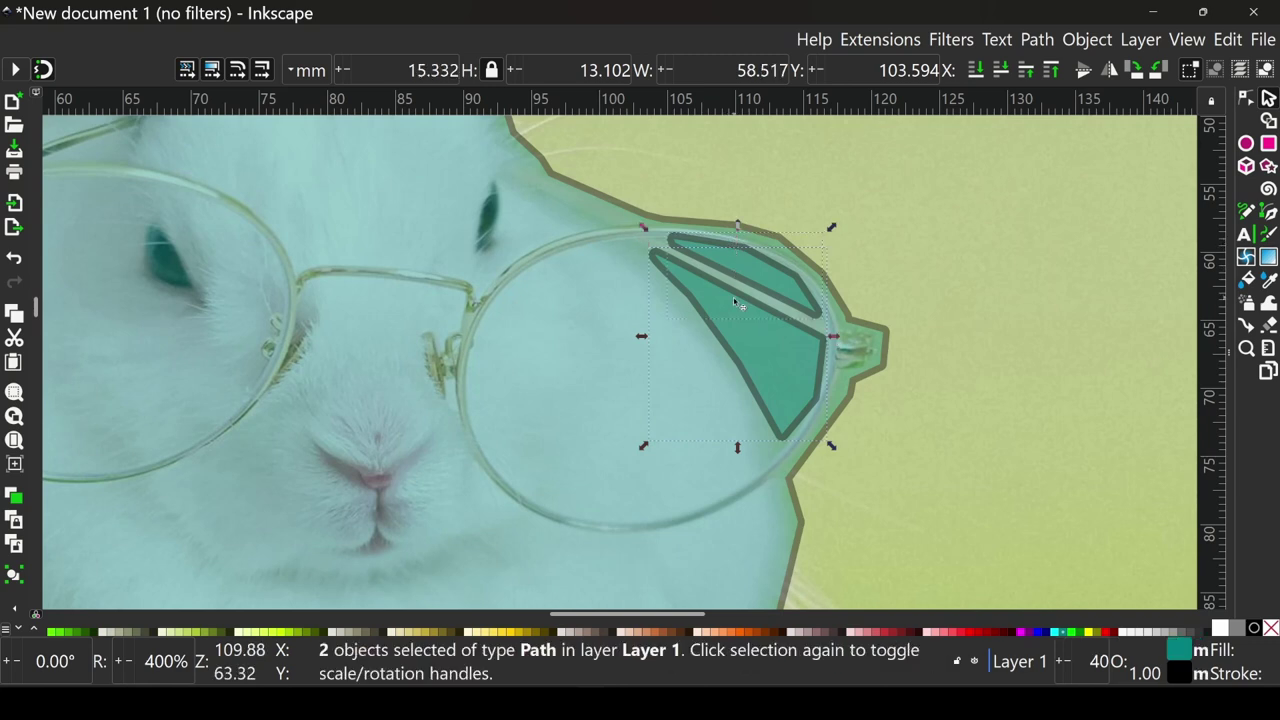
ctrl+scroll(737, 305, down, 2)
ctrl+scroll(737, 305, down, 1)
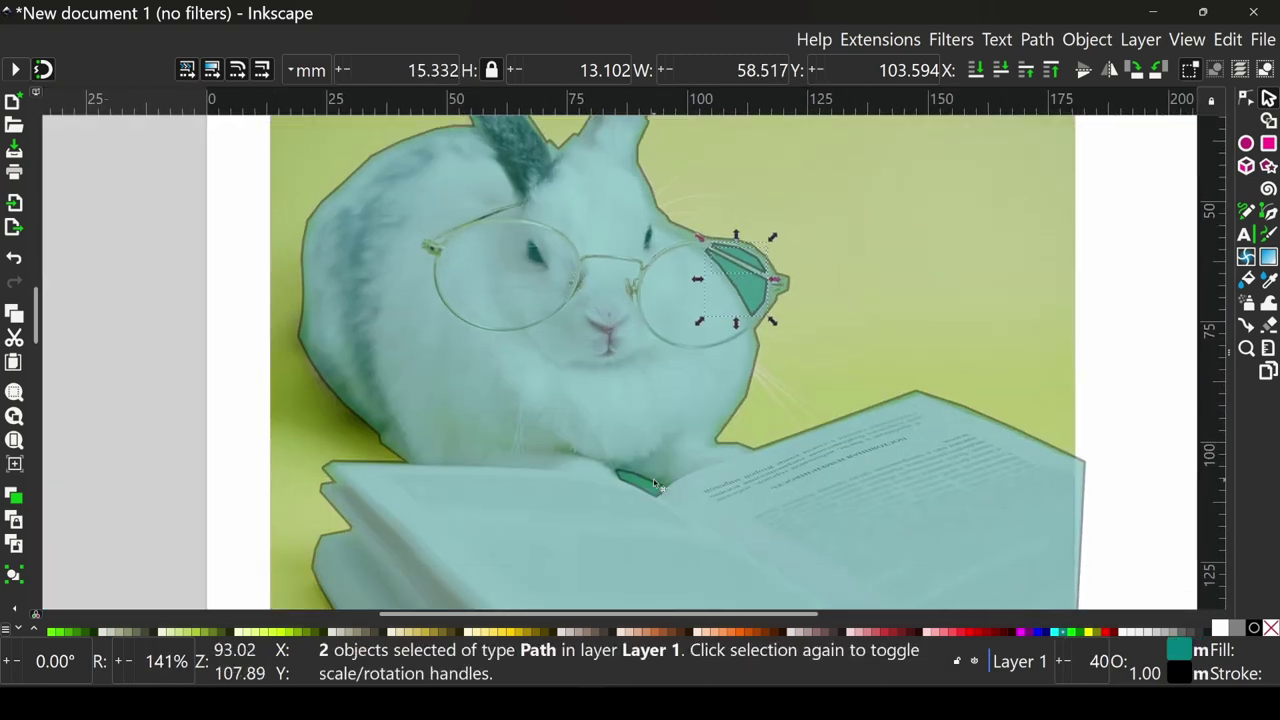
shift+click(656, 484)
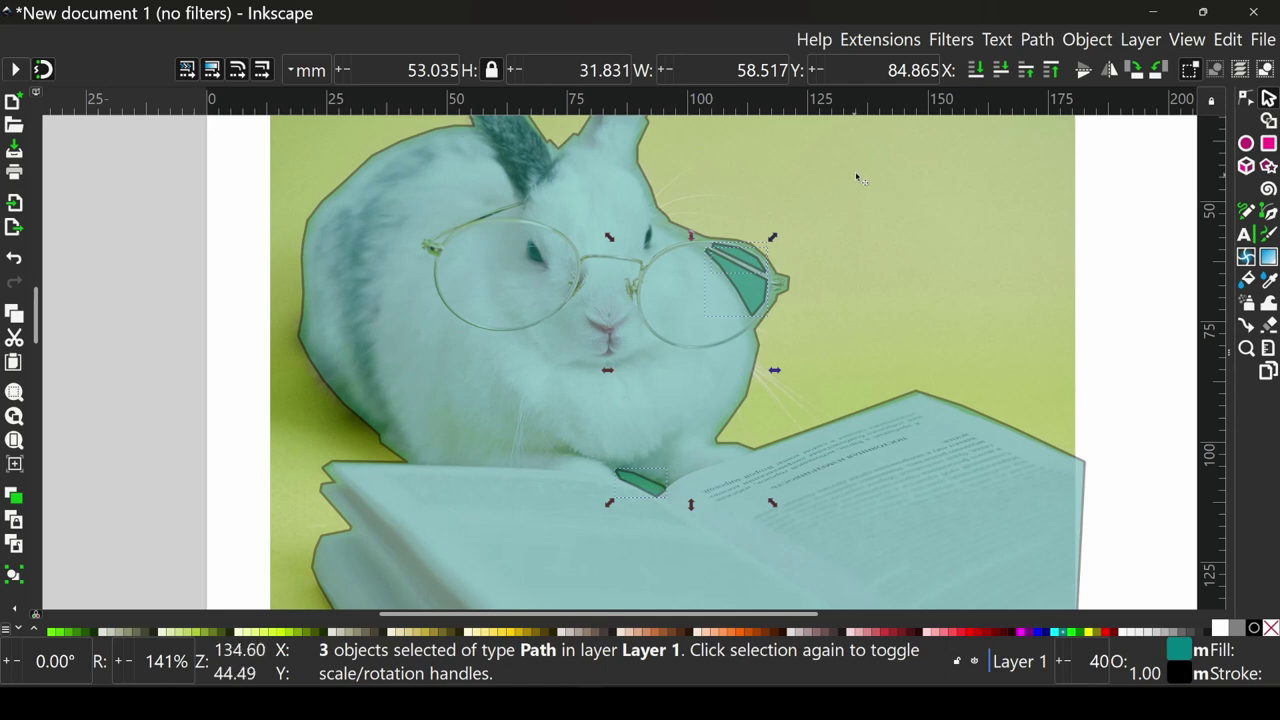
click(1038, 40)
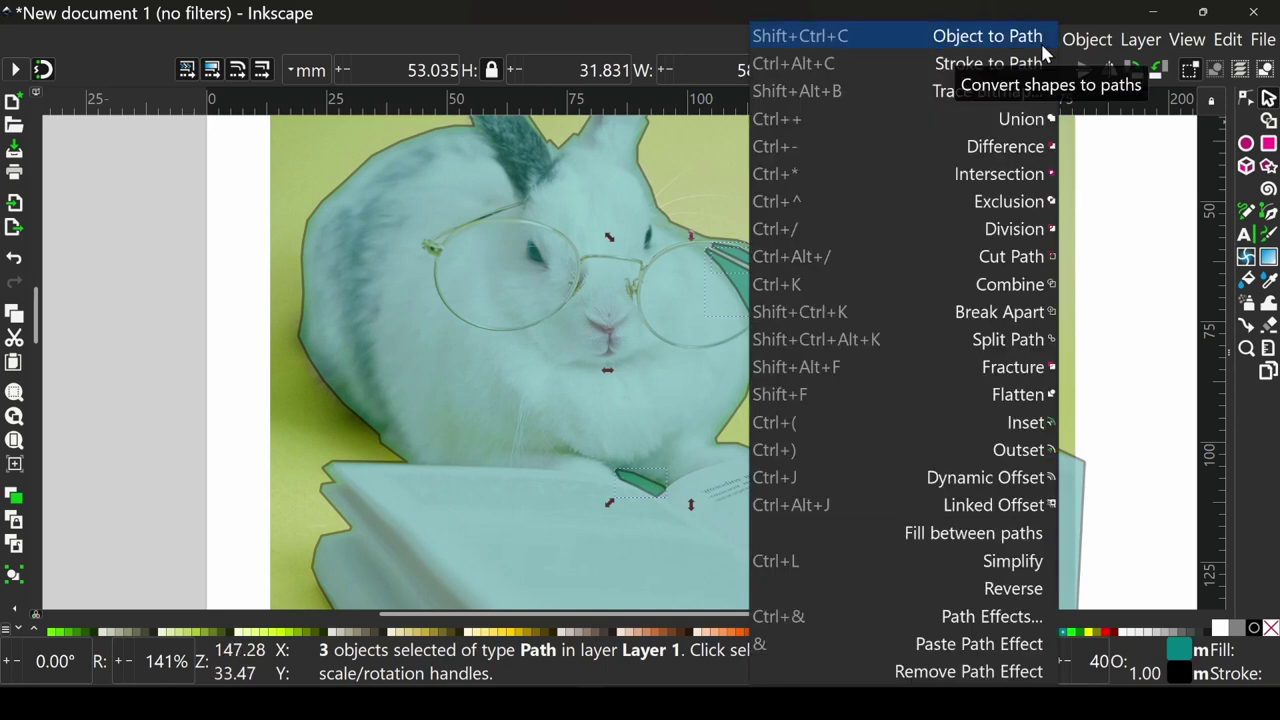
click(1022, 119)
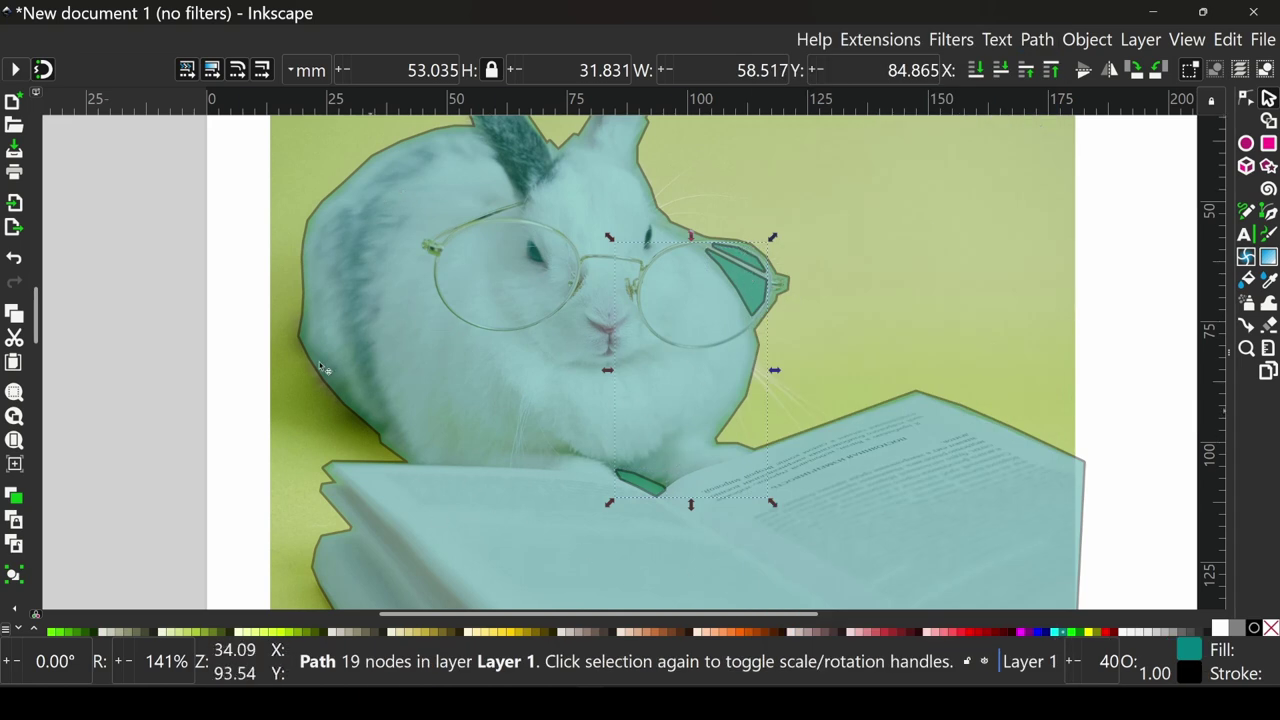
key(shift)
- Subtract the gap shapes from the outline with Path > Difference, leaving a 110-node path
shift+click(306, 297)
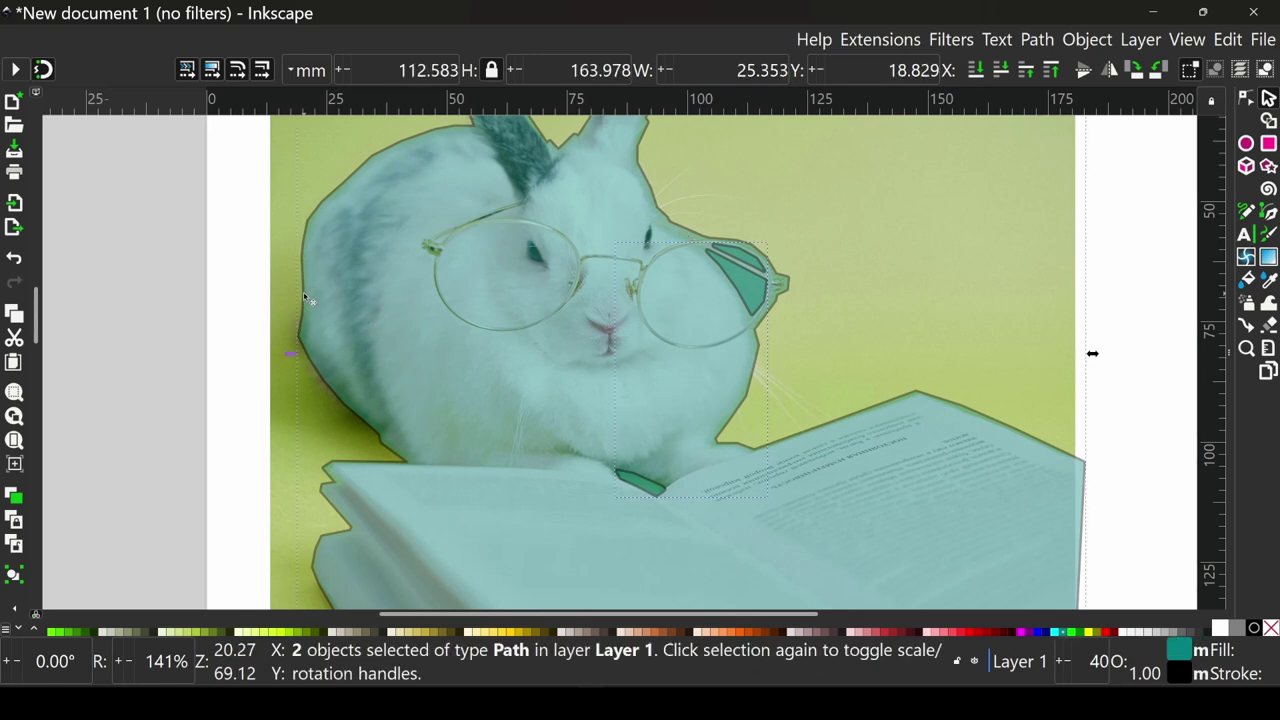
click(1040, 40)
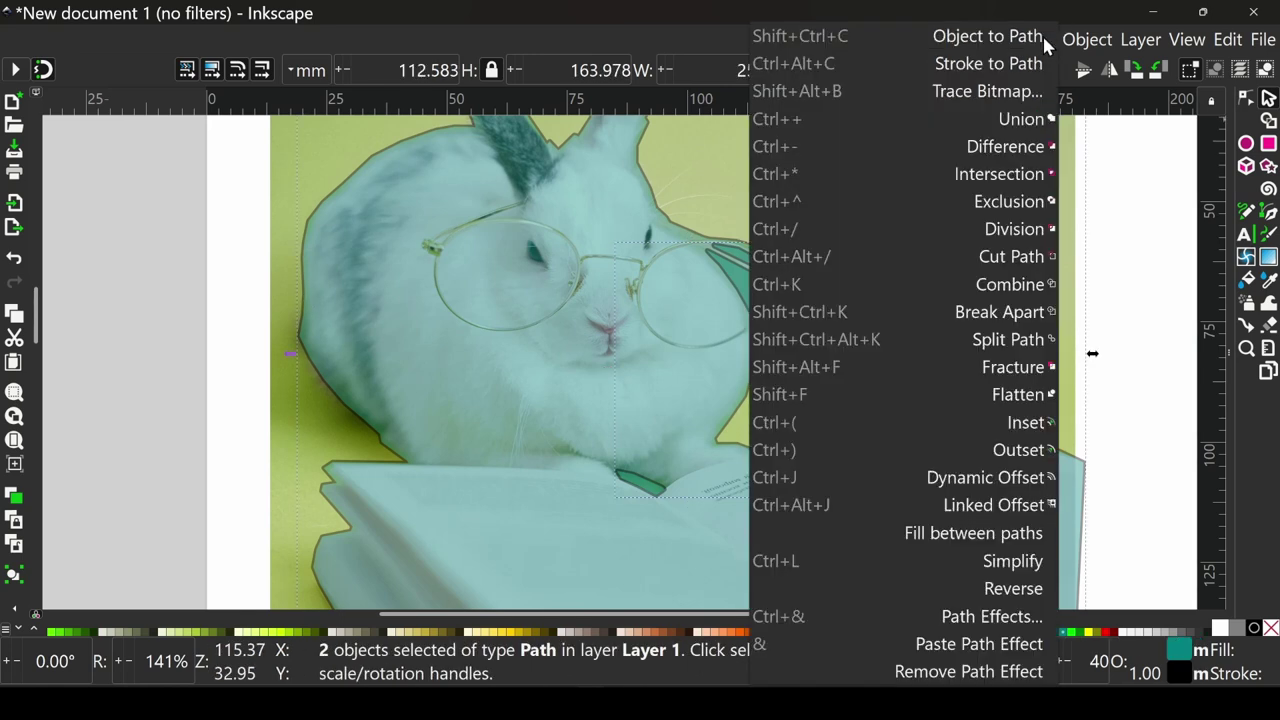
click(1005, 152)
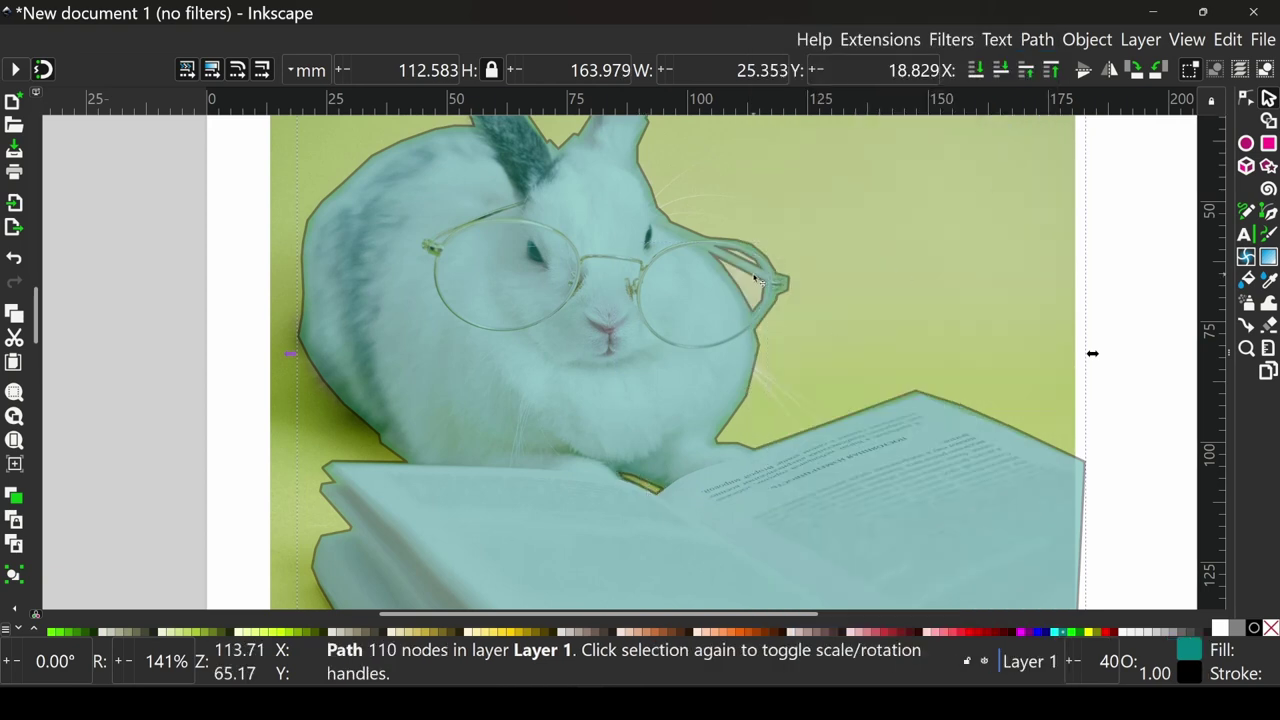
key(1)
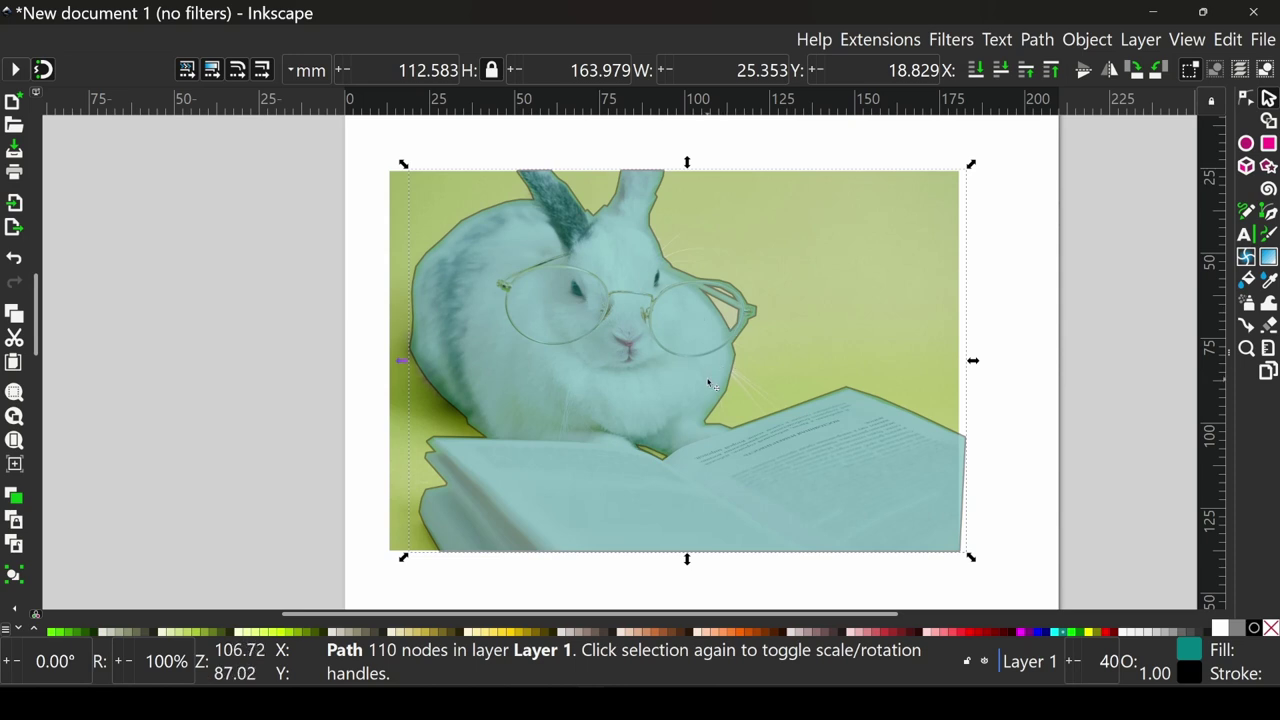
ctrl+scroll(708, 383, up, 1)
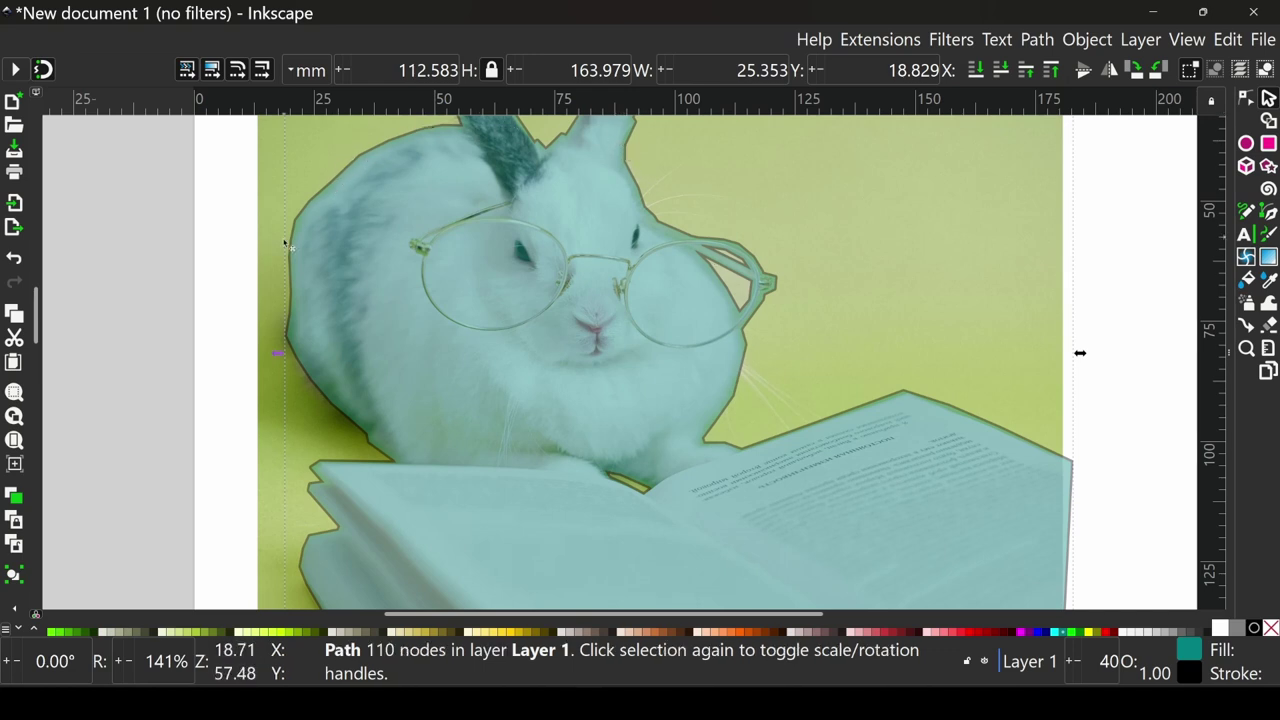
- Make the outline nodes along the rabbit's right side smooth
click(1245, 100)
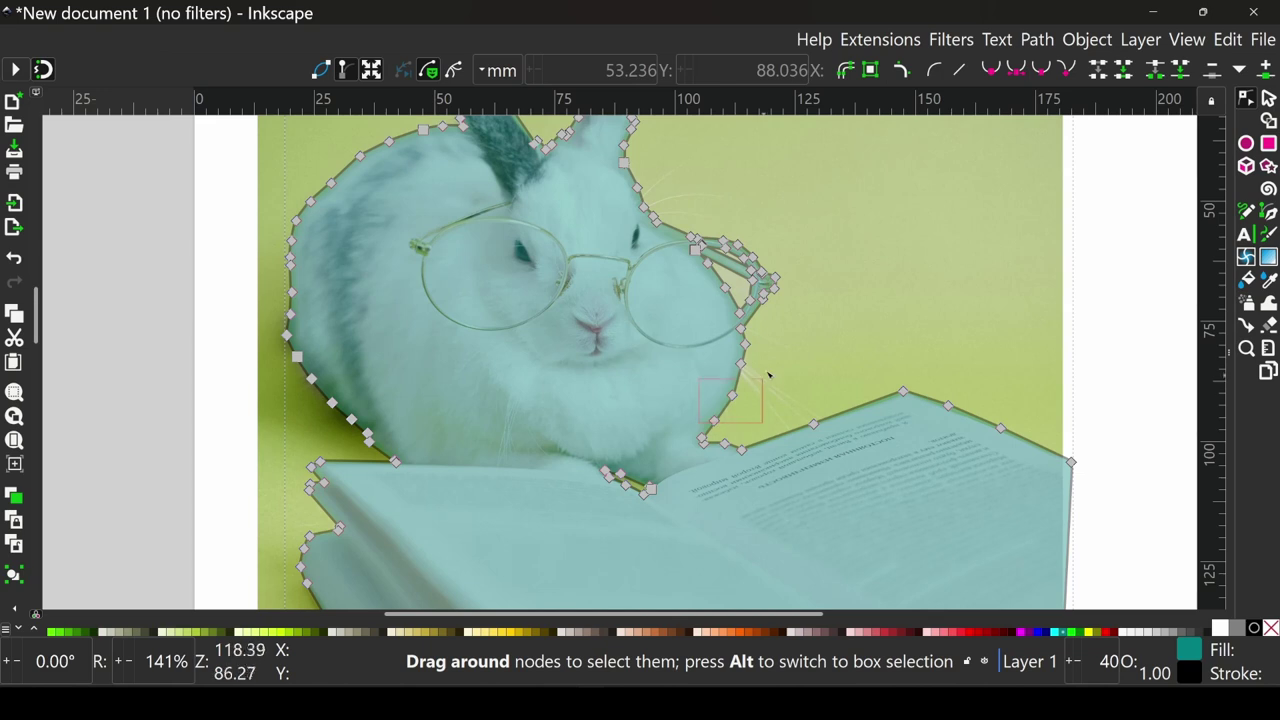
drag(768, 375, 768, 341)
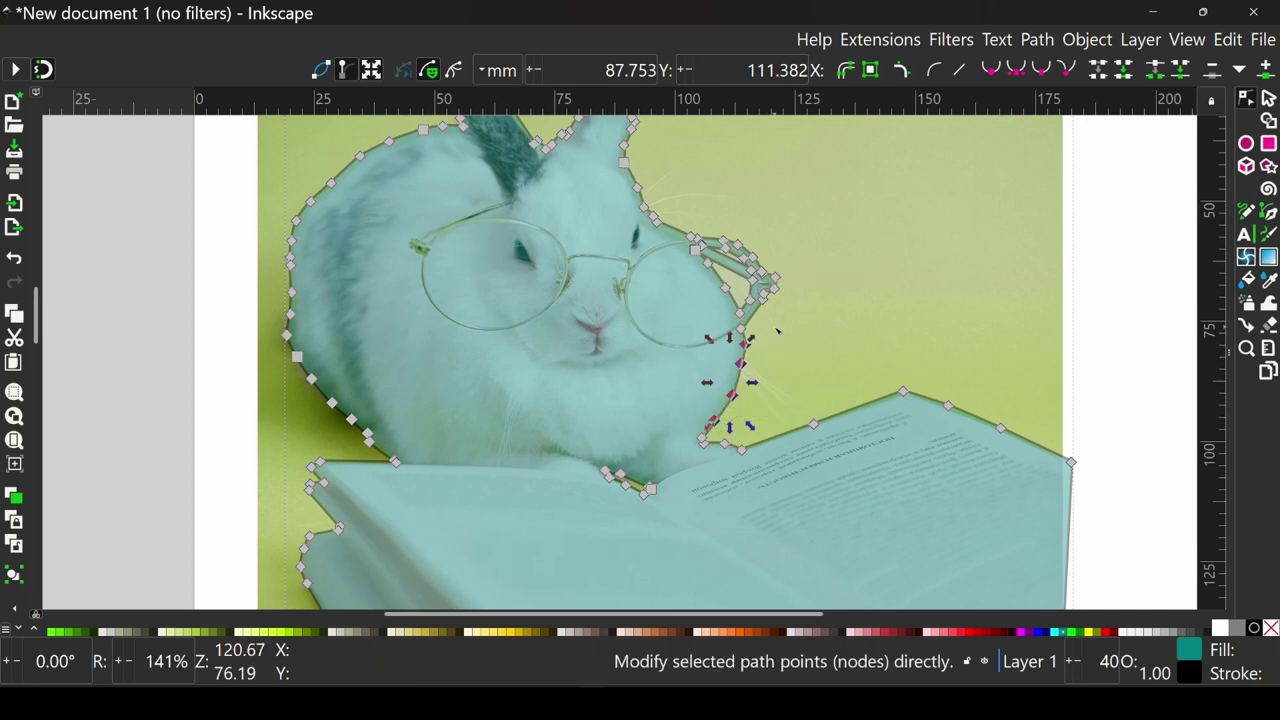
click(993, 80)
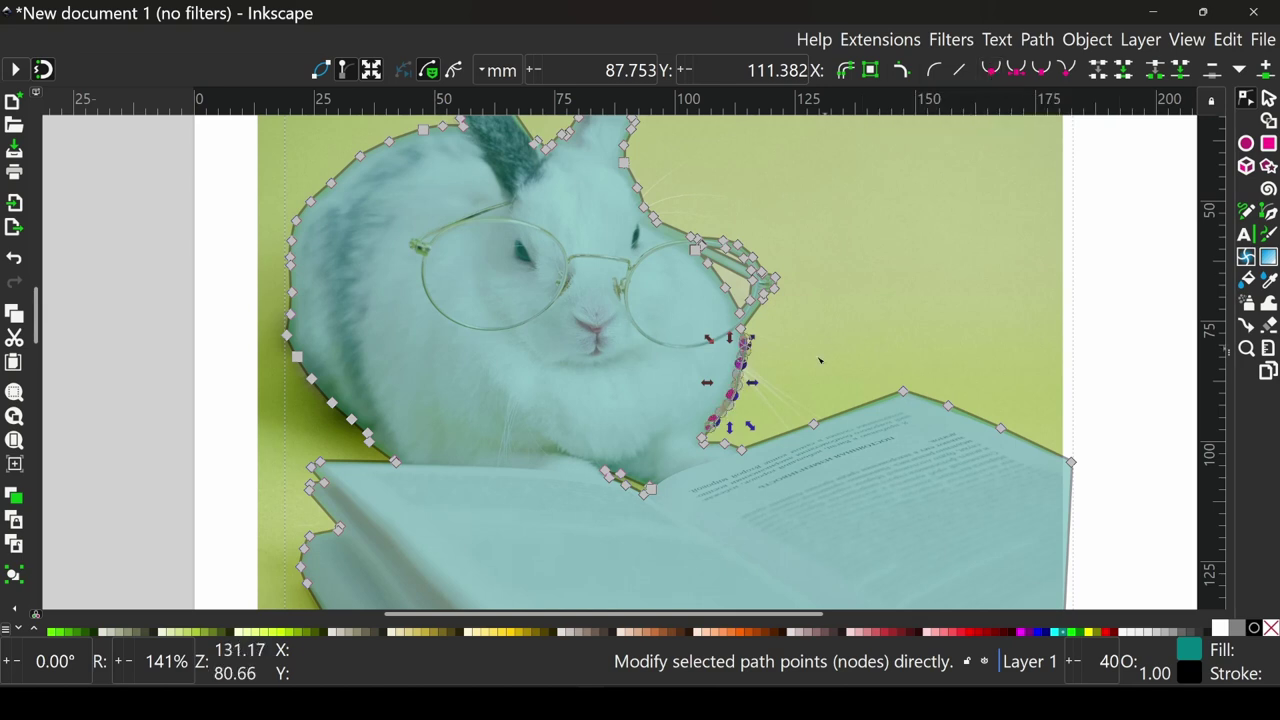
click(805, 323)
click(771, 335)
ctrl+scroll(760, 330, up, 2)
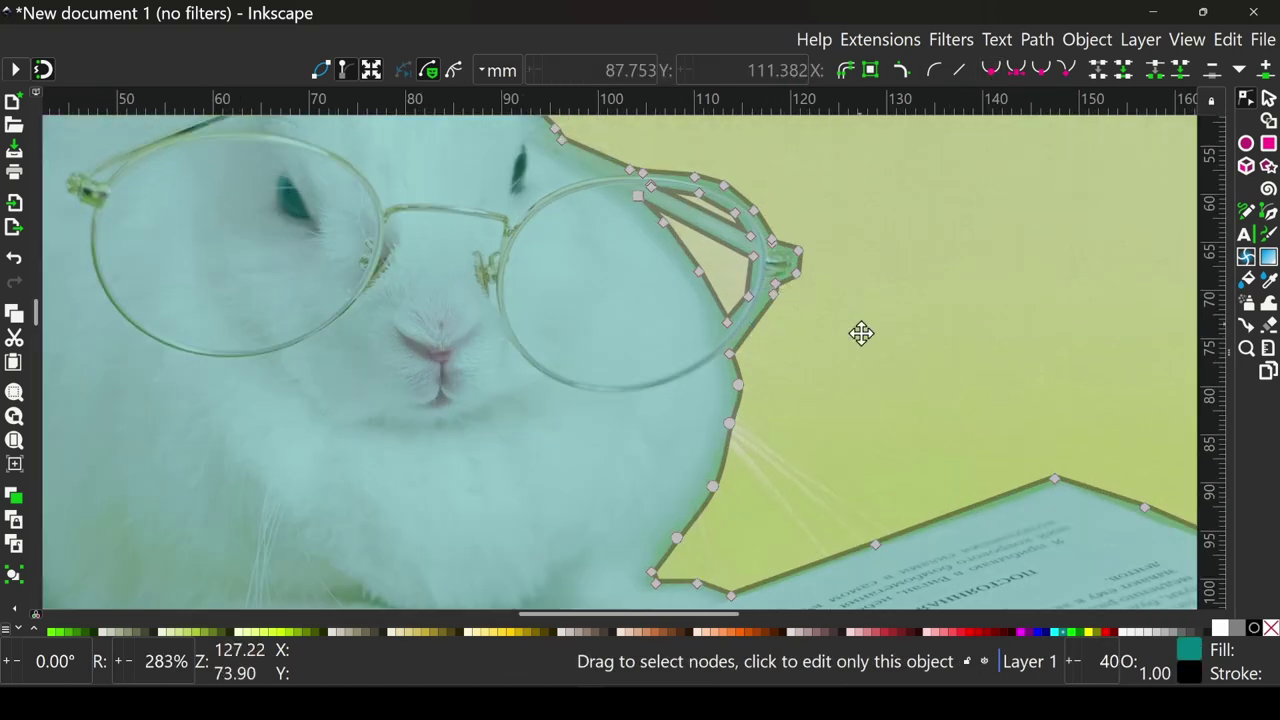
scroll(860, 334, up, 1)
- Select glasses-arm nodes and keep the lens hole's bottom node a sharp corner
drag(659, 210, 680, 192)
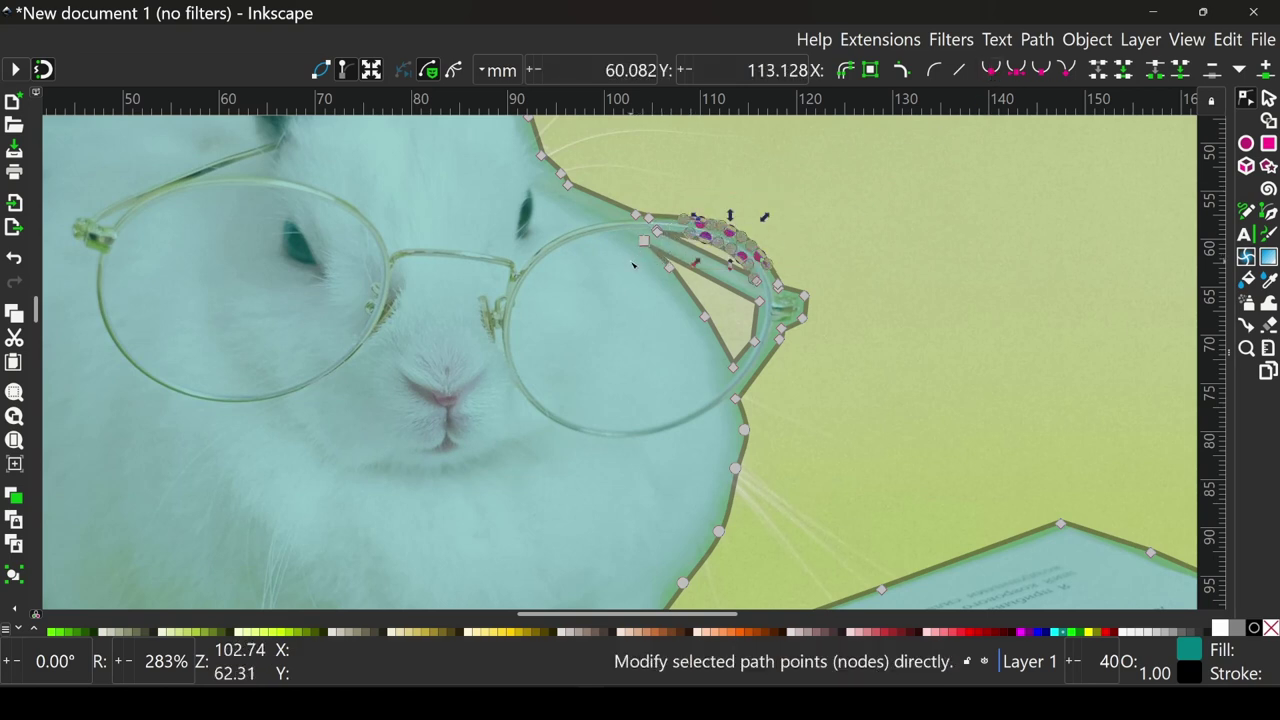
drag(632, 262, 650, 242)
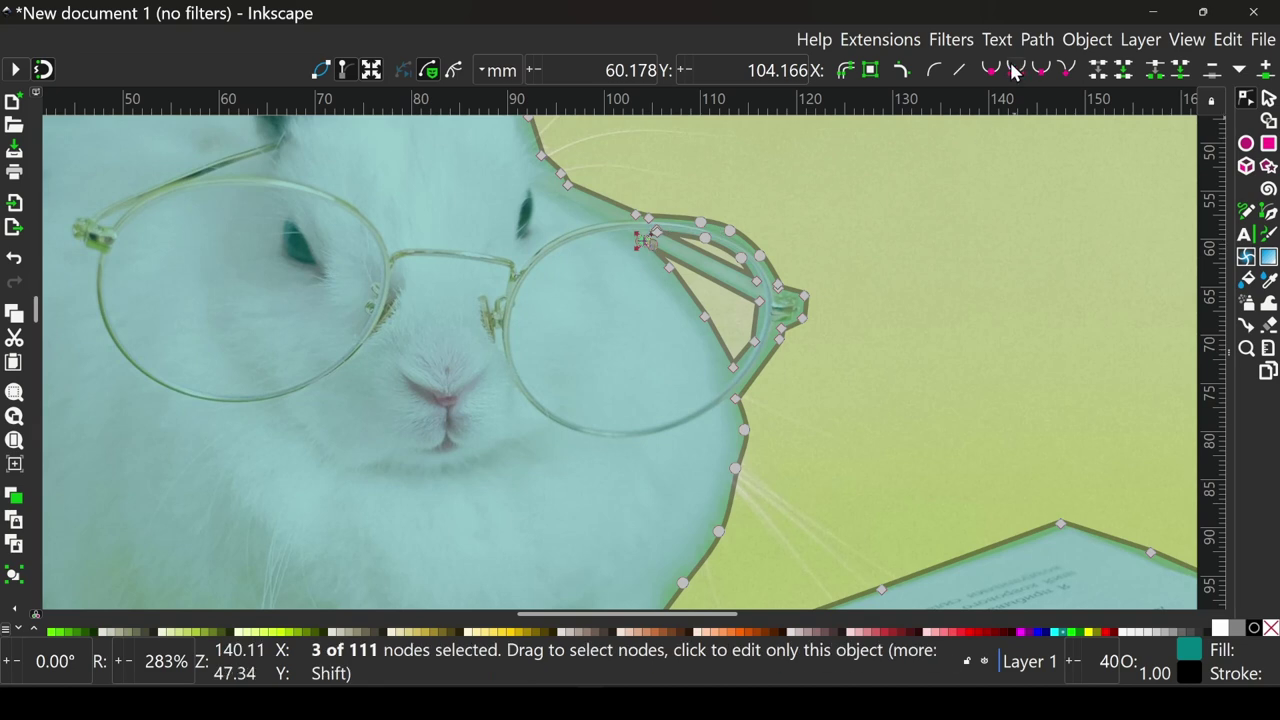
ctrl+scroll(630, 300, up, 1)
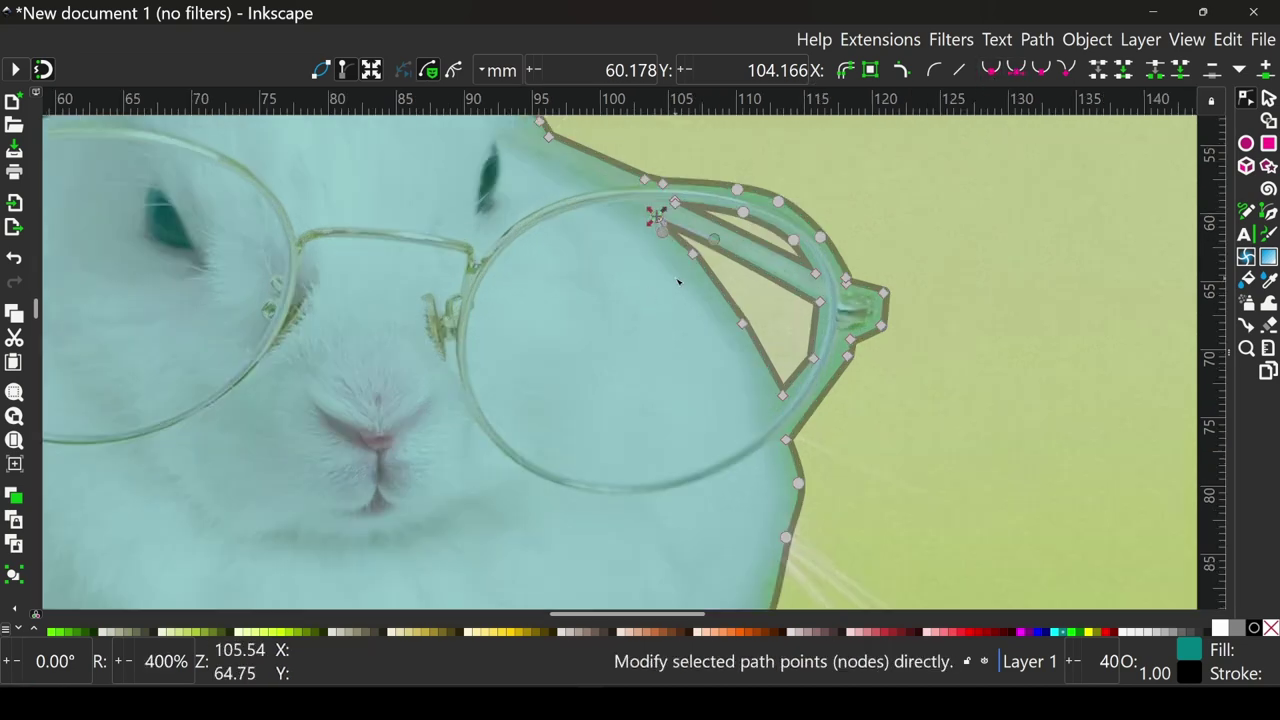
click(782, 395)
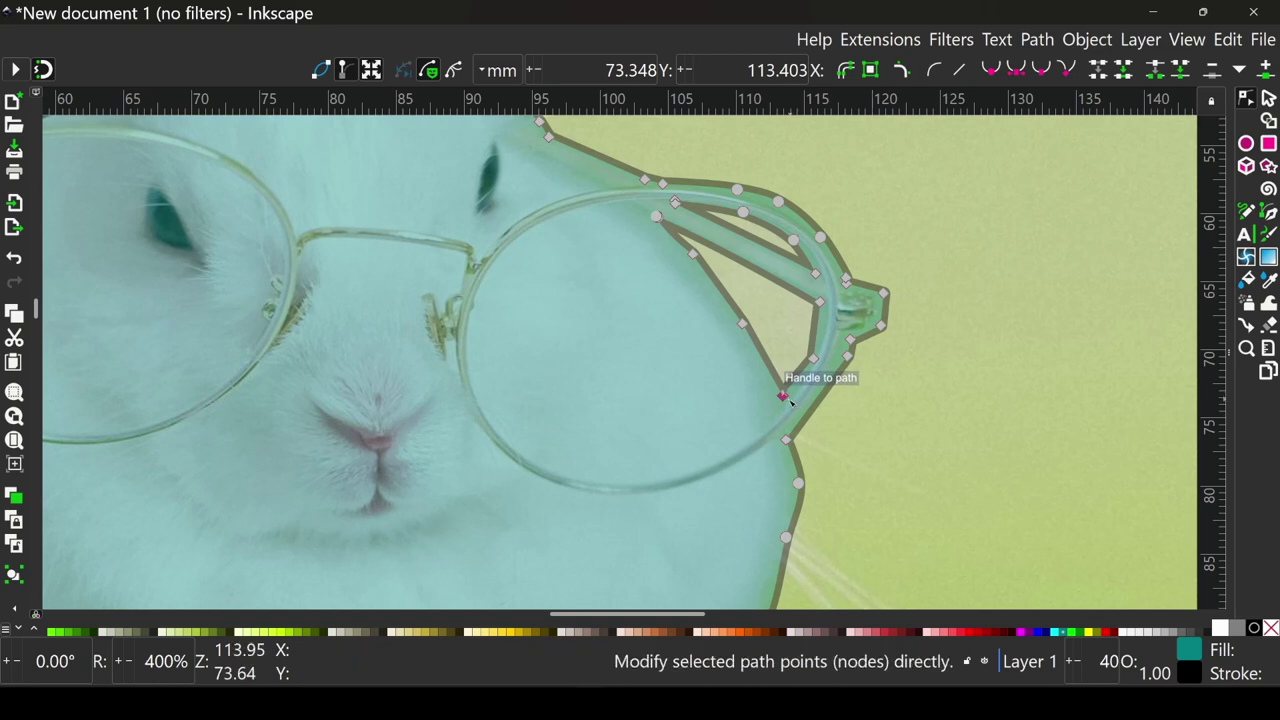
click(993, 73)
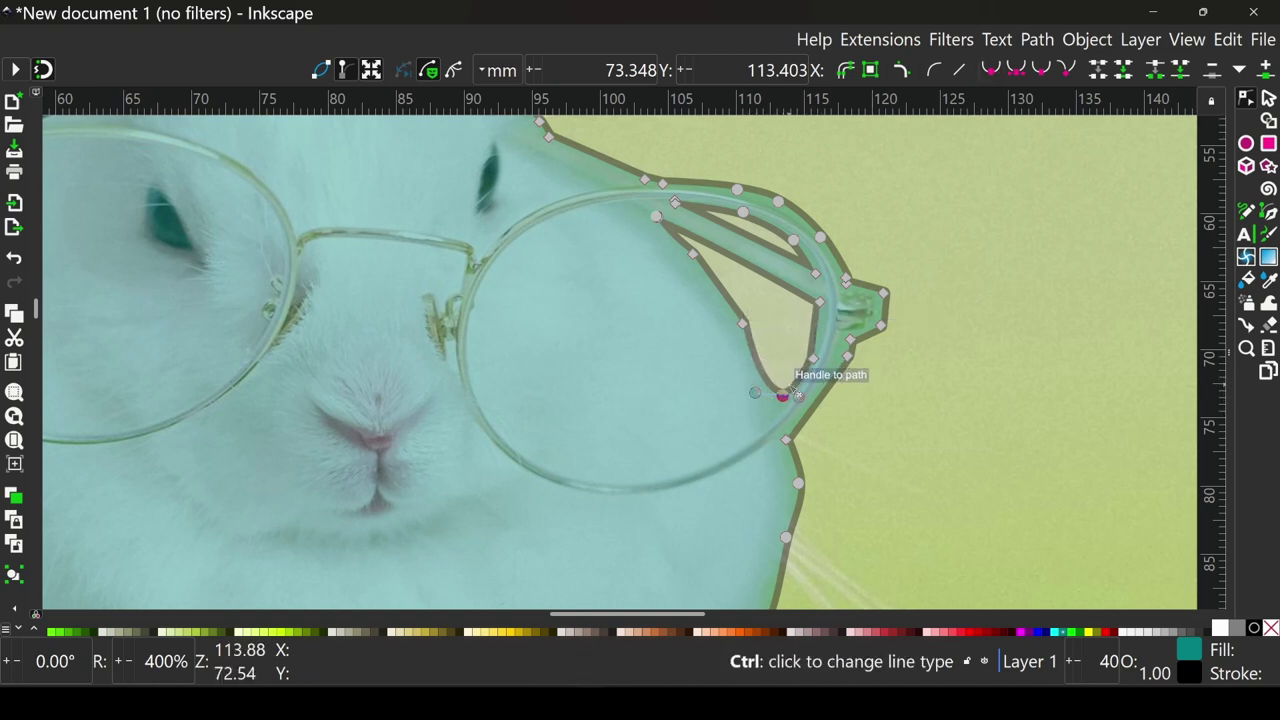
key(ctrl+z)
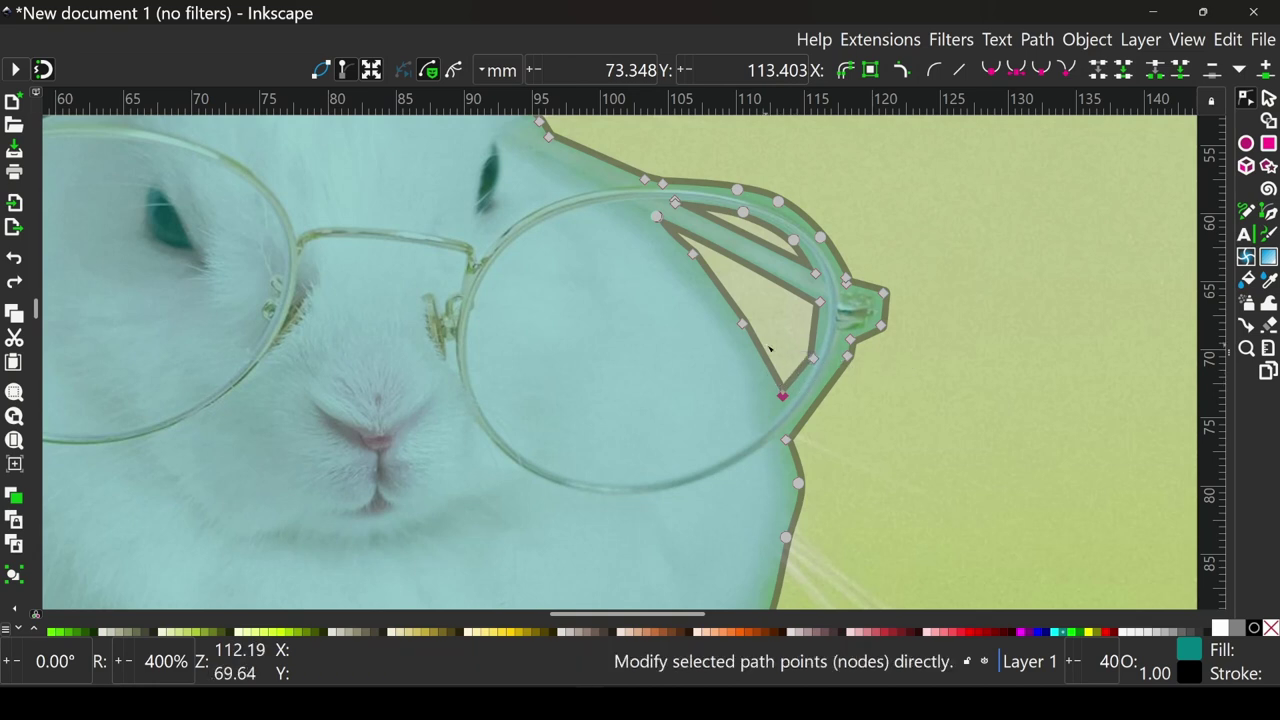
ctrl+scroll(783, 350, down, 1)
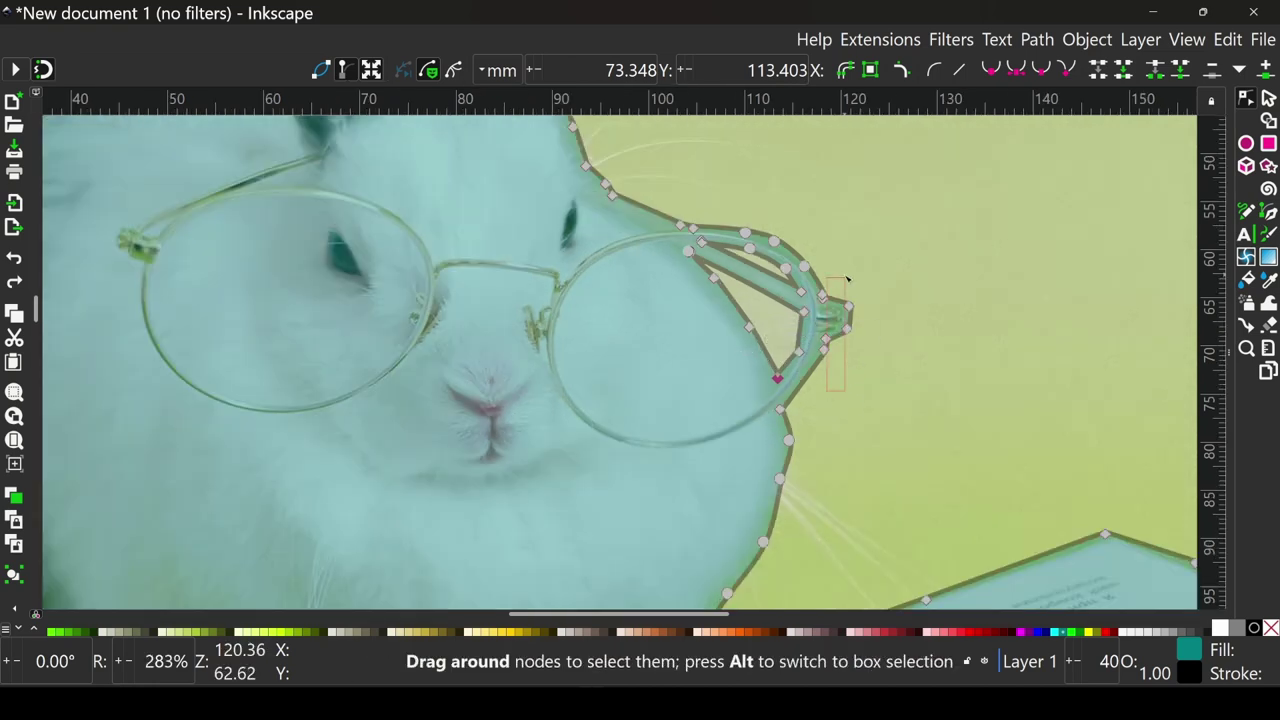
mouse_move(826, 392)
mouse_down()
mouse_move(870, 266)
mouse_move(820, 420)
mouse_up()
- Smooth the right ear's outline nodes and reshape the ear's top edge
key(Escape)
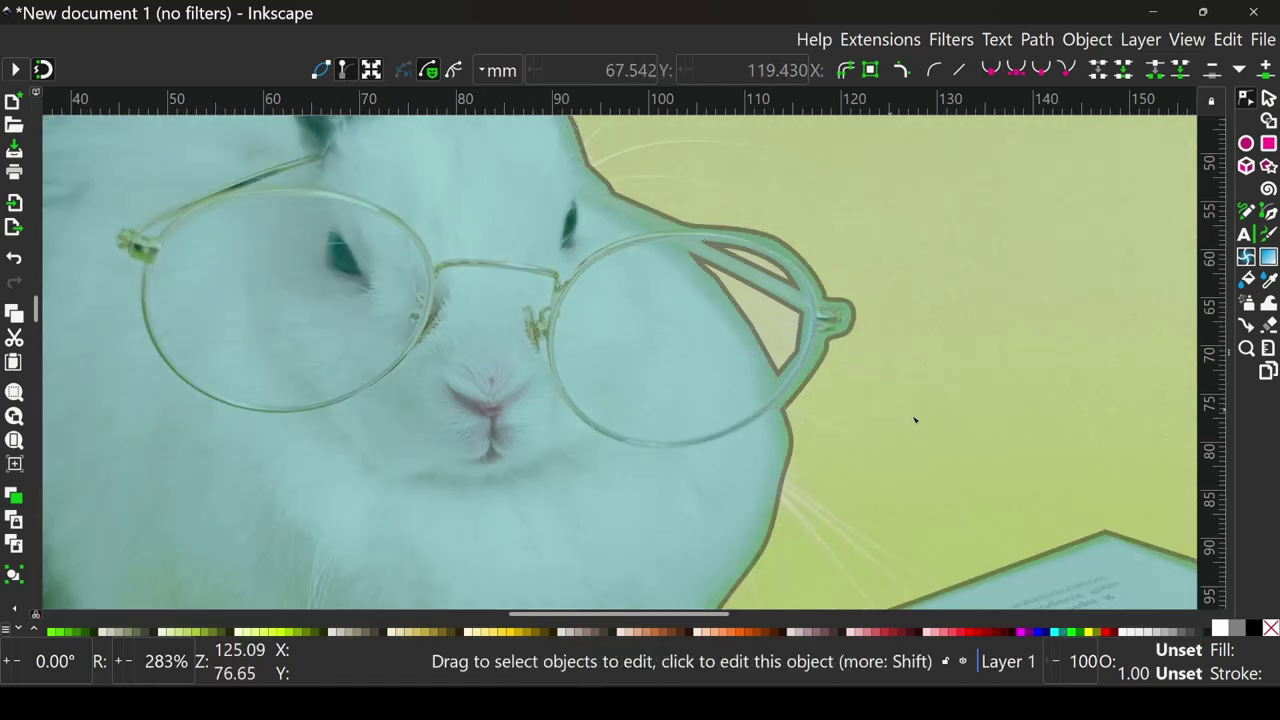
ctrl+scroll(914, 420, down, 1)
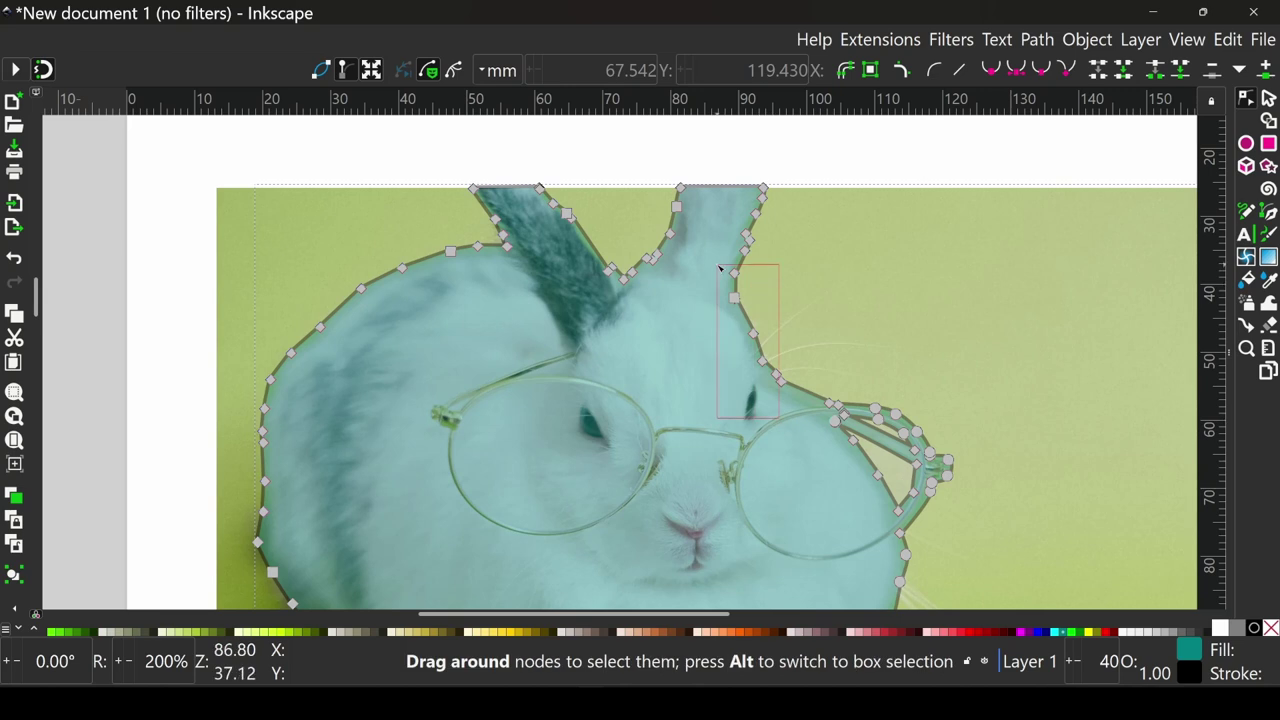
mouse_move(790, 385)
mouse_down()
mouse_move(724, 250)
mouse_move(745, 180)
mouse_up()
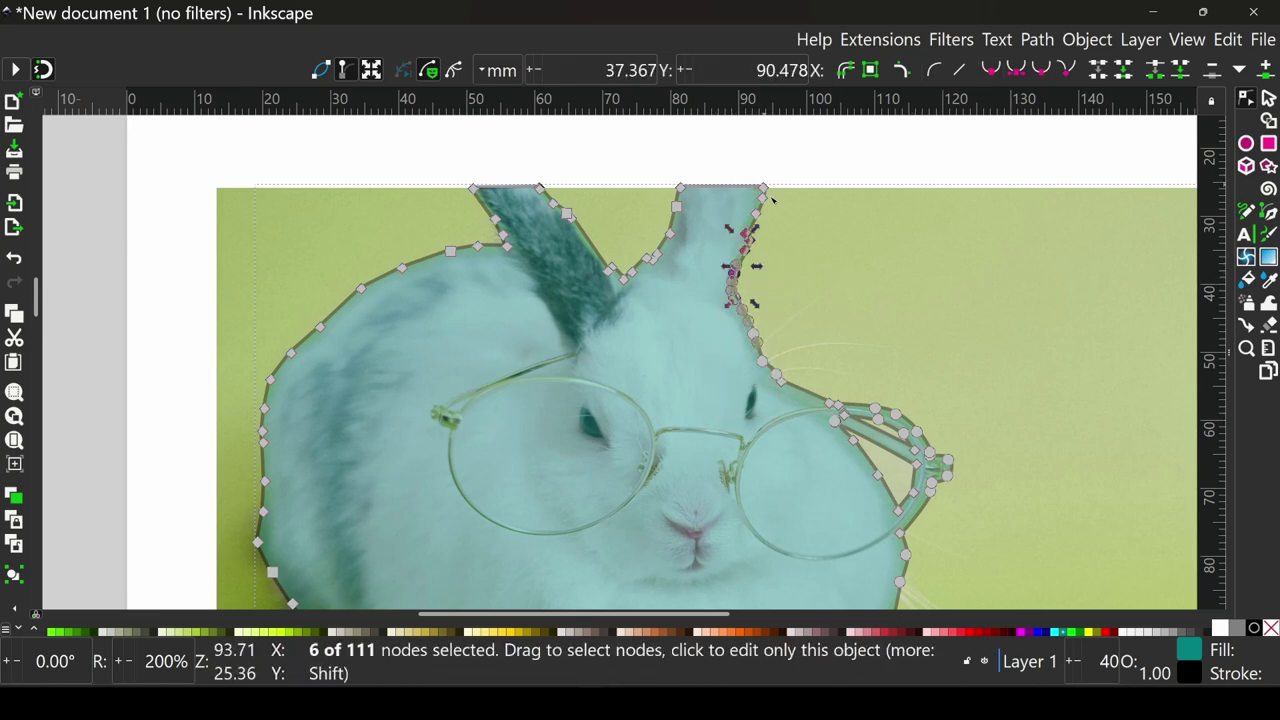
click(986, 70)
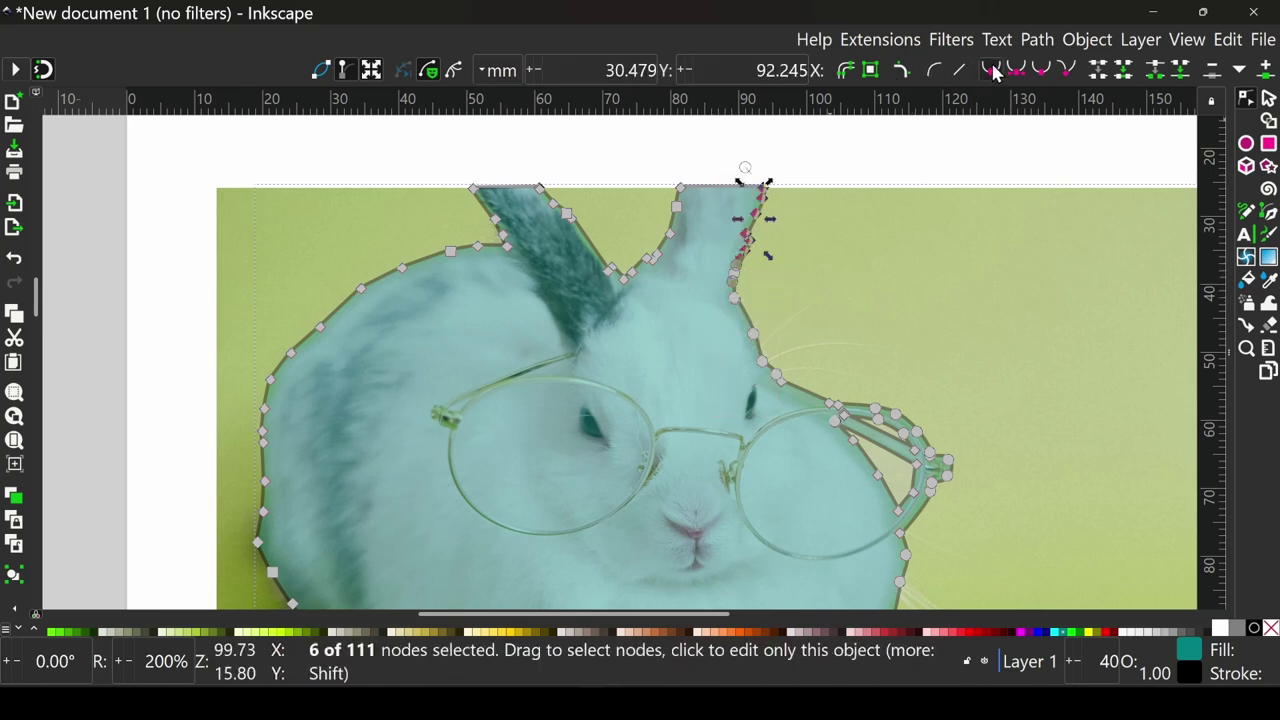
drag(746, 168, 743, 186)
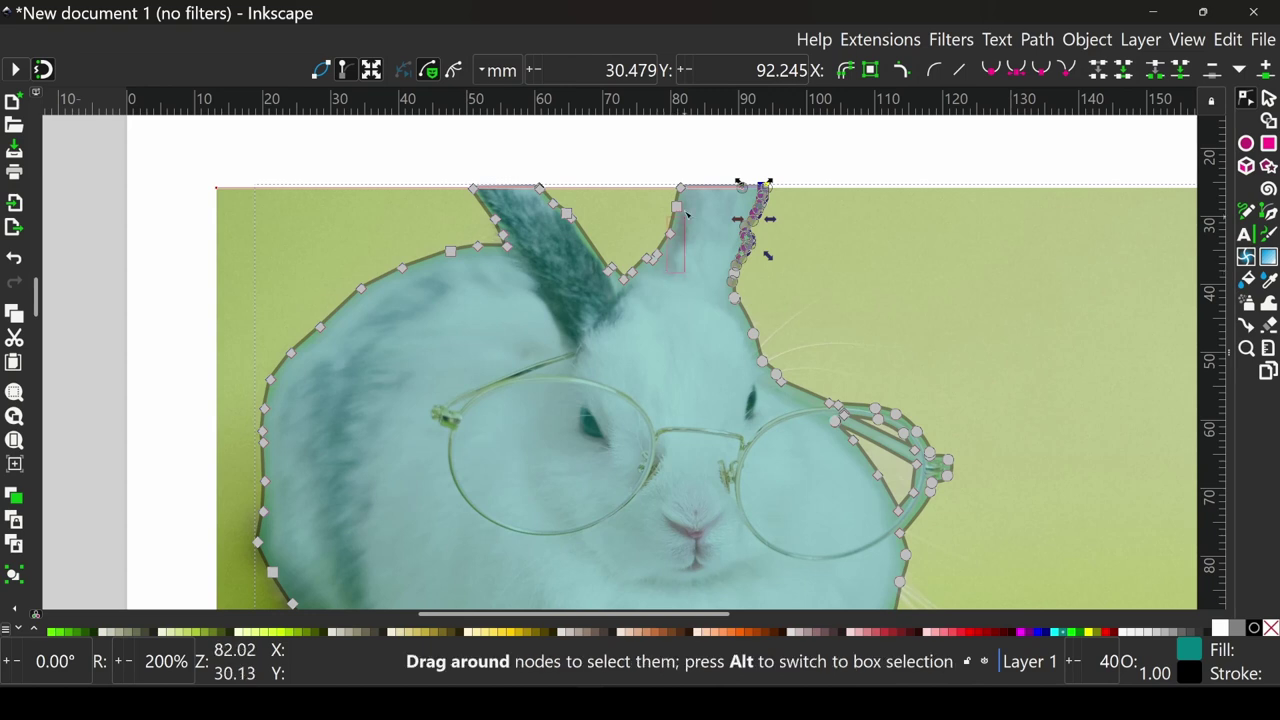
mouse_move(679, 274)
mouse_down()
mouse_move(745, 200)
mouse_move(600, 285)
mouse_move(602, 274)
mouse_move(386, 442)
mouse_up()
scroll(602, 278, left, 3)
scroll(600, 280, up, 1)
key(Escape)
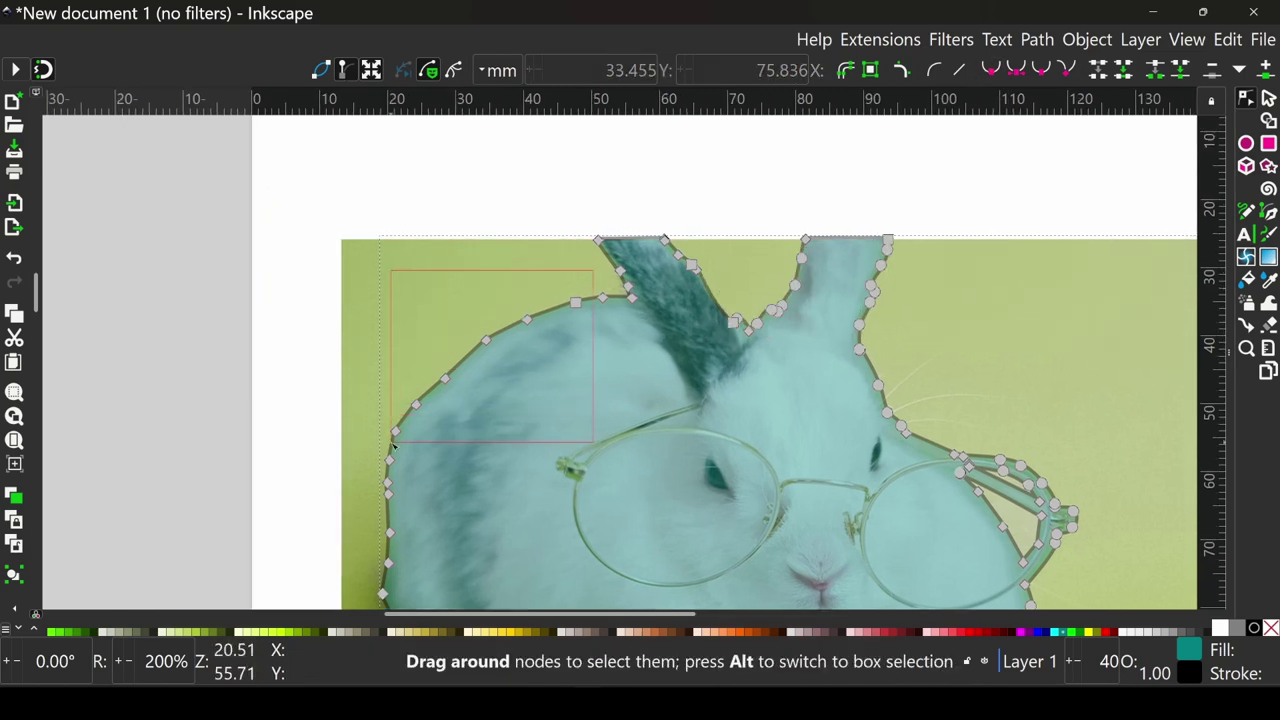
- Select outline nodes along the rabbit's left side and where it meets the book
scroll(737, 311, down, 4)
scroll(737, 311, left, 5)
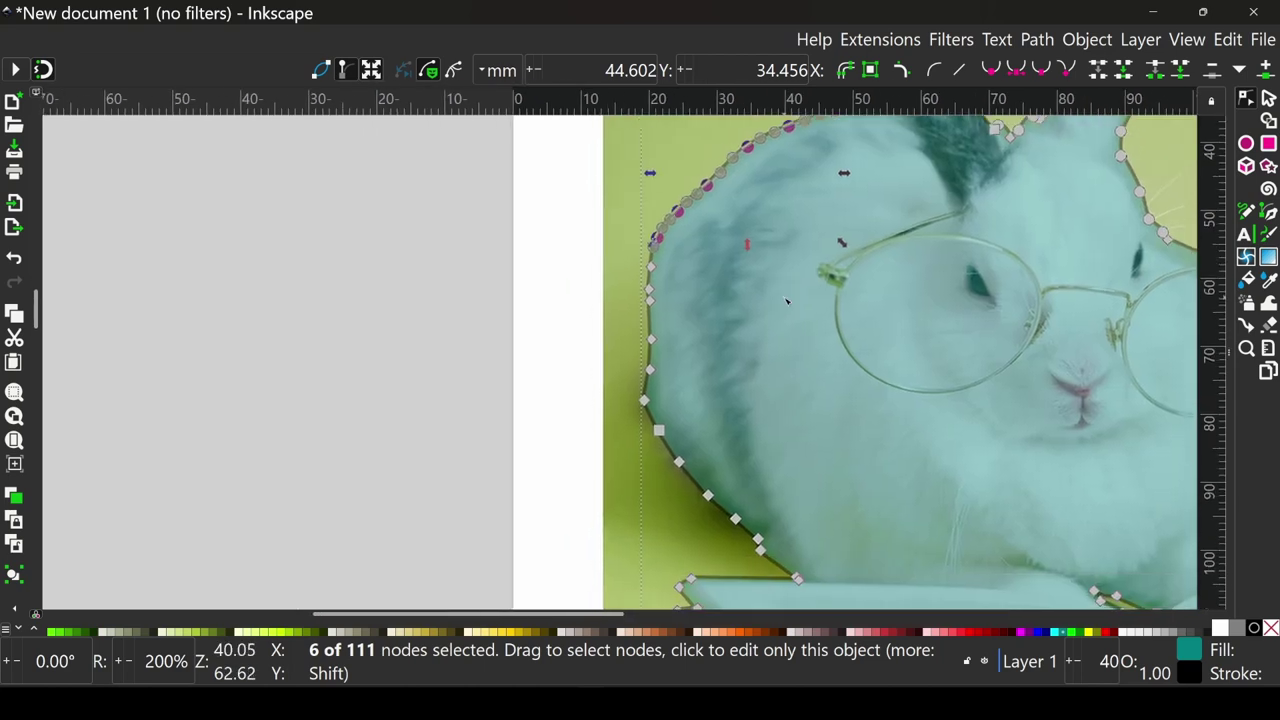
scroll(675, 333, right, 2)
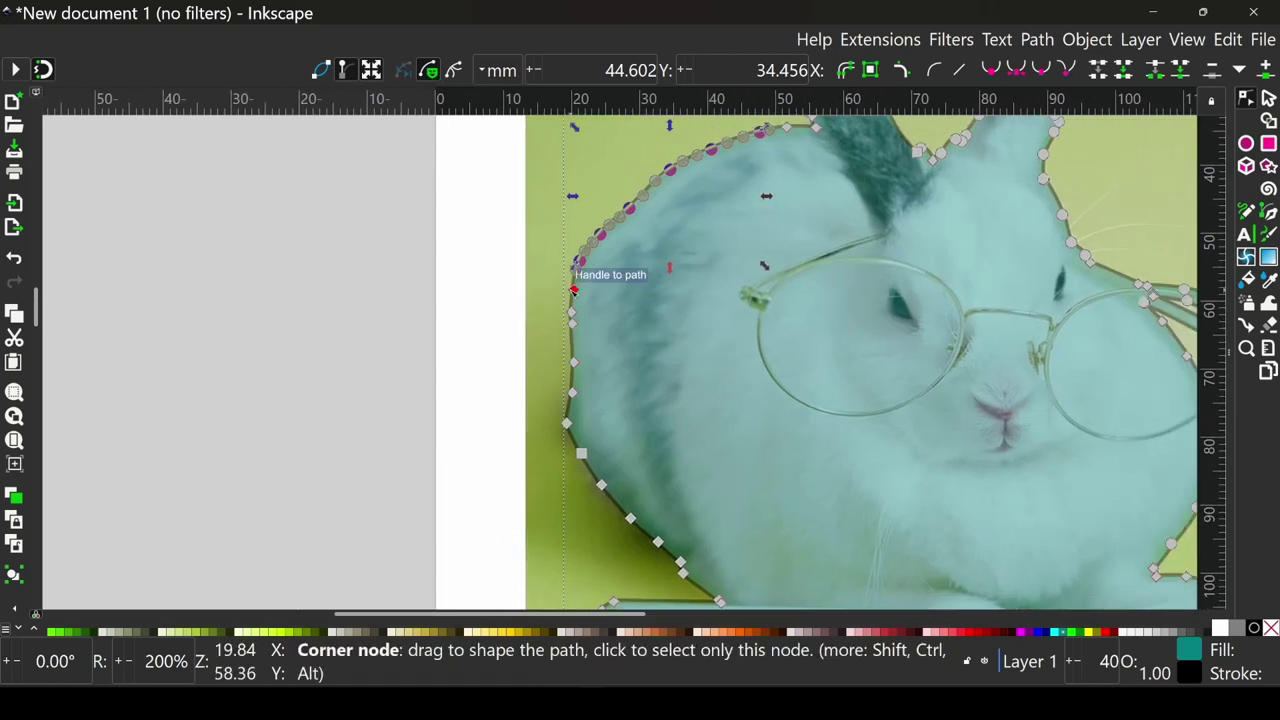
drag(569, 281, 600, 475)
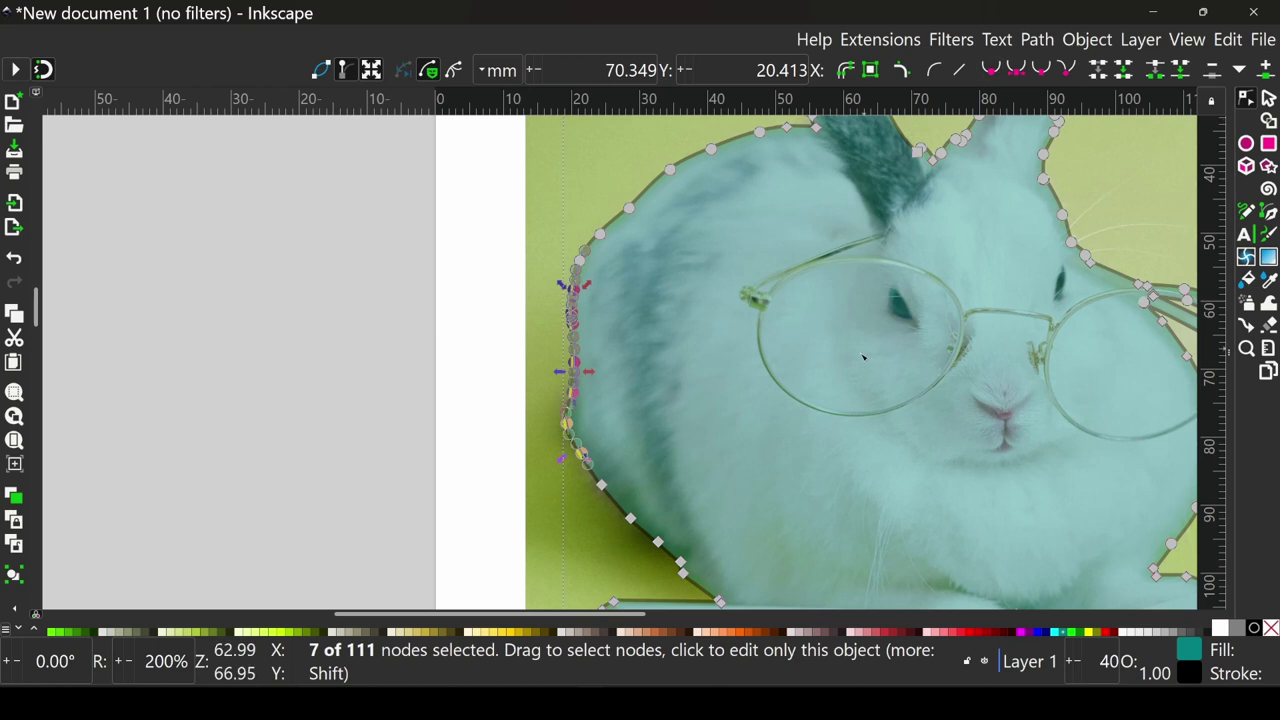
scroll(786, 237, down, 3)
scroll(786, 237, right, 2)
scroll(594, 352, down, 1)
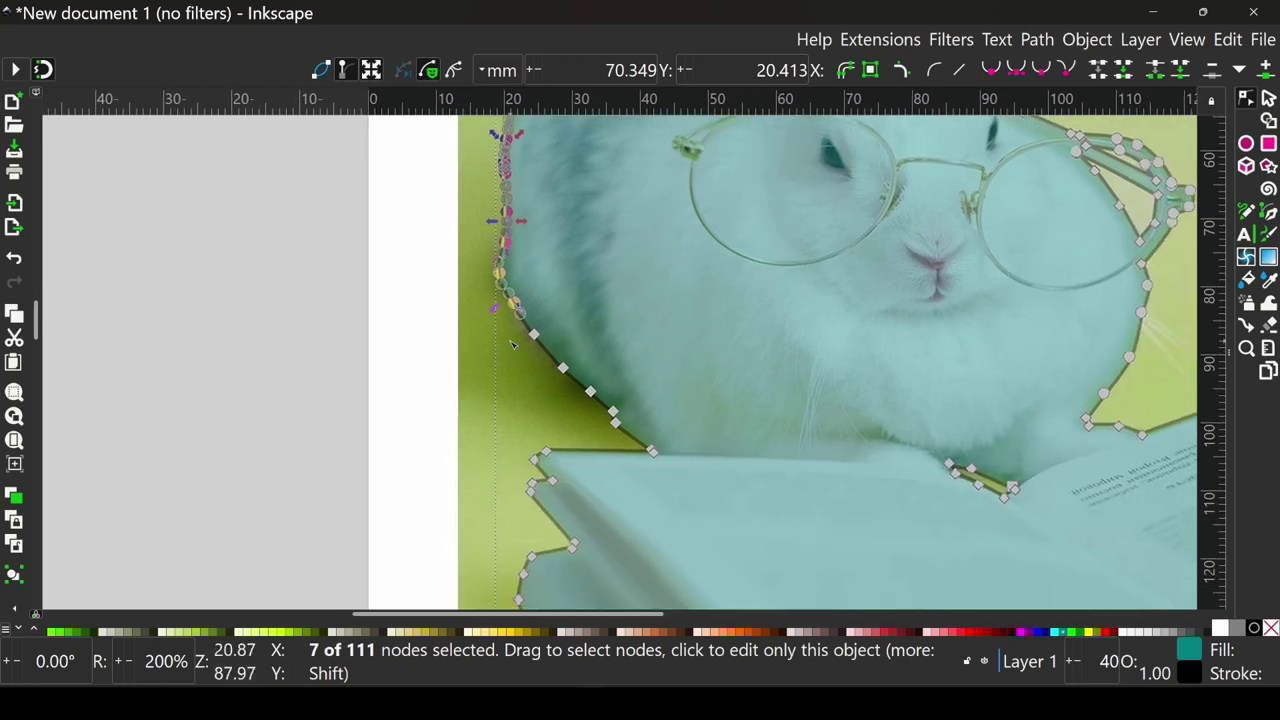
drag(512, 344, 631, 427)
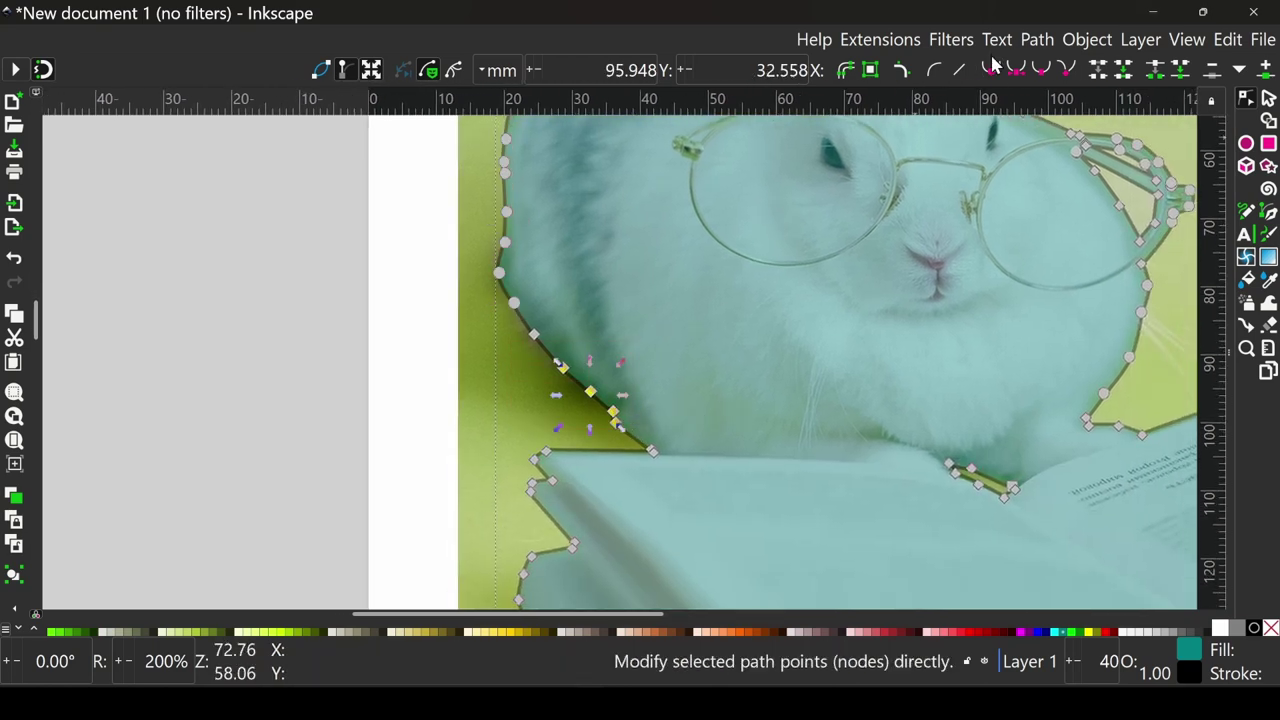
scroll(800, 420, down, 5)
scroll(800, 420, left, 1)
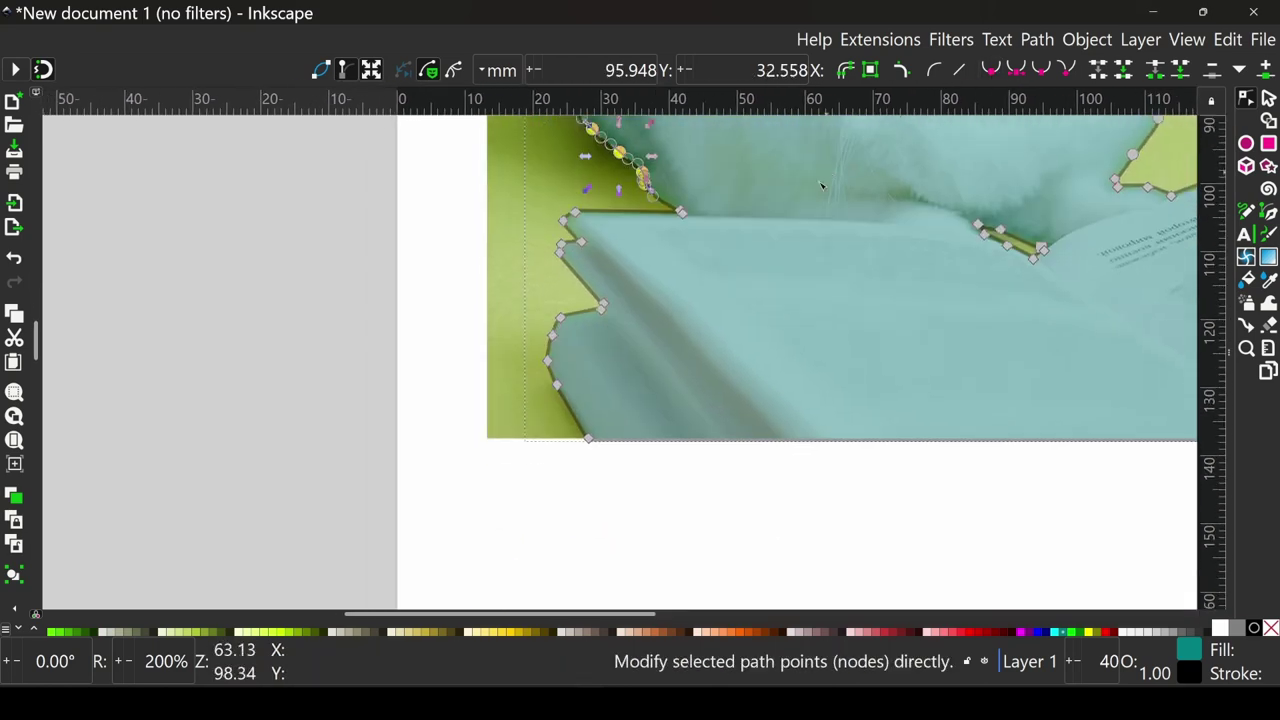
- Adjust the book-edge nodes, nudging the book's right corner node
click(553, 333)
scroll(557, 357, down, 3)
scroll(700, 300, right, 2)
scroll(935, 253, up, 2)
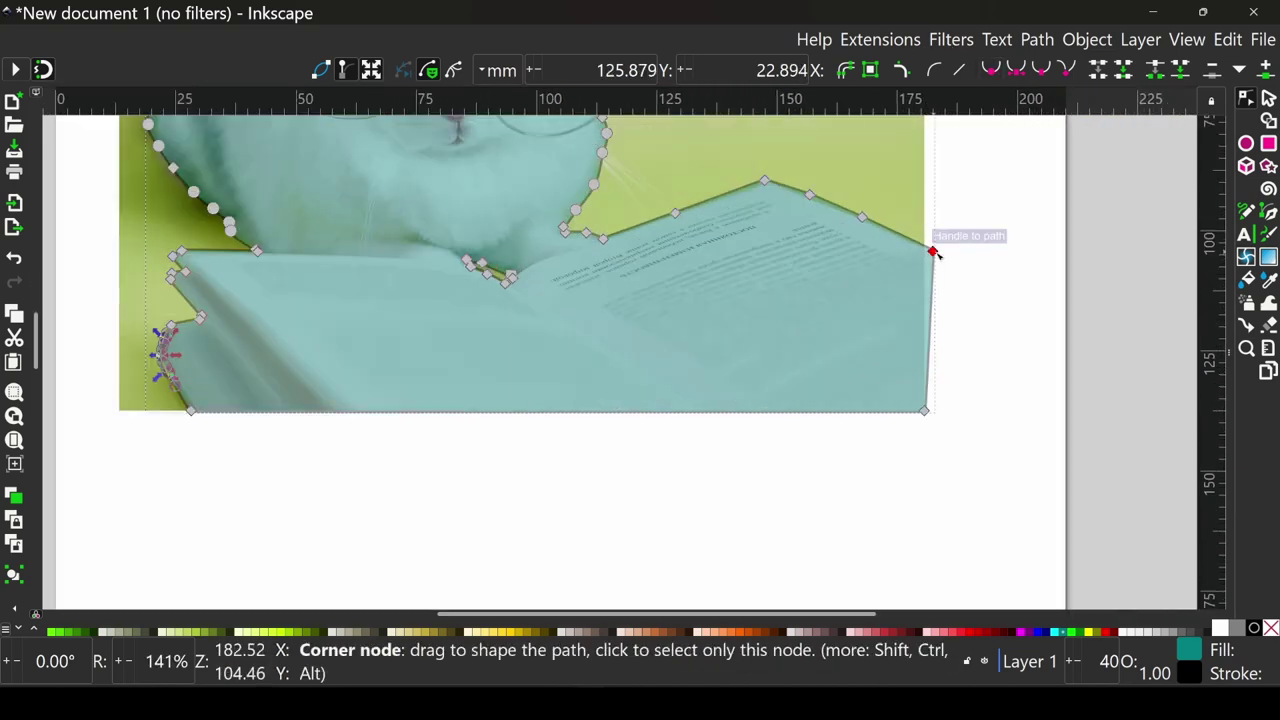
drag(935, 253, 932, 251)
scroll(849, 303, down, 1)
scroll(840, 250, down, 1)
- Deselect the outline's nodes and pan the view to show the whole picture
key(Escape)
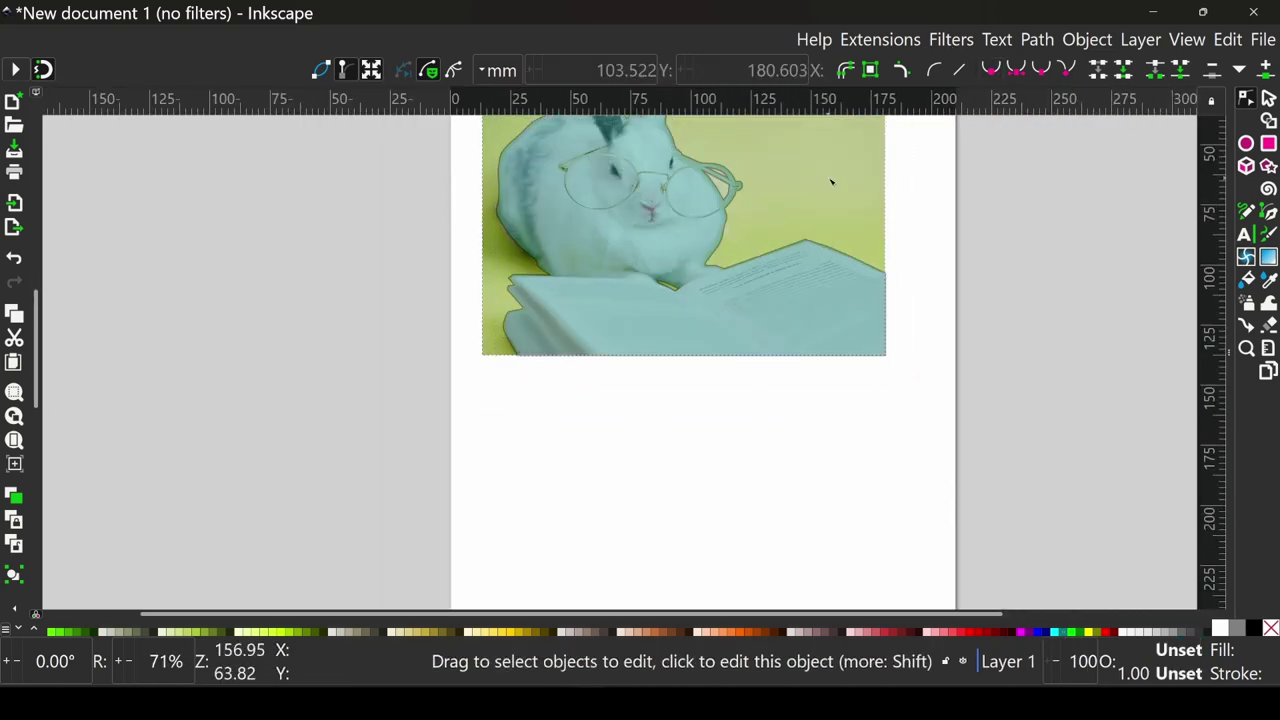
scroll(831, 181, up, 2)
scroll(791, 429, up, 1)
scroll(791, 429, left, 1)
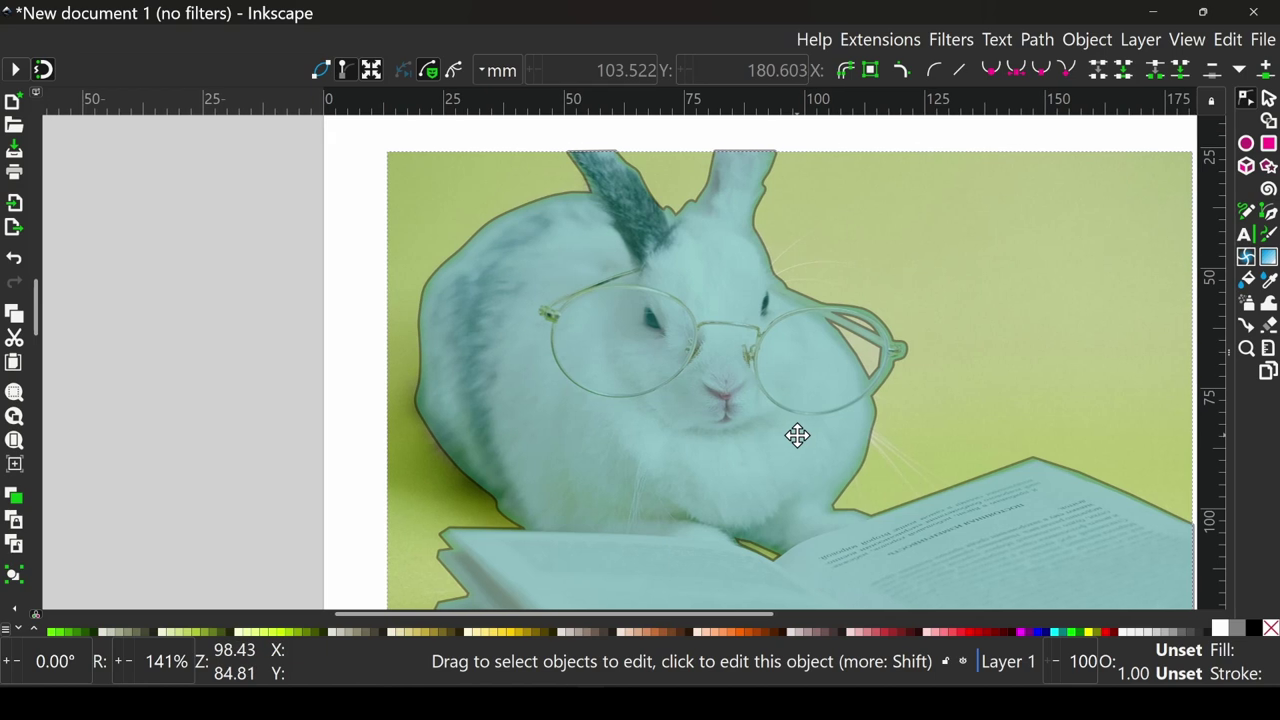
mouse_move(797, 435)
mouse_down()
mouse_move(721, 357)
mouse_move(774, 360)
mouse_up()
scroll(779, 364, down, 1)
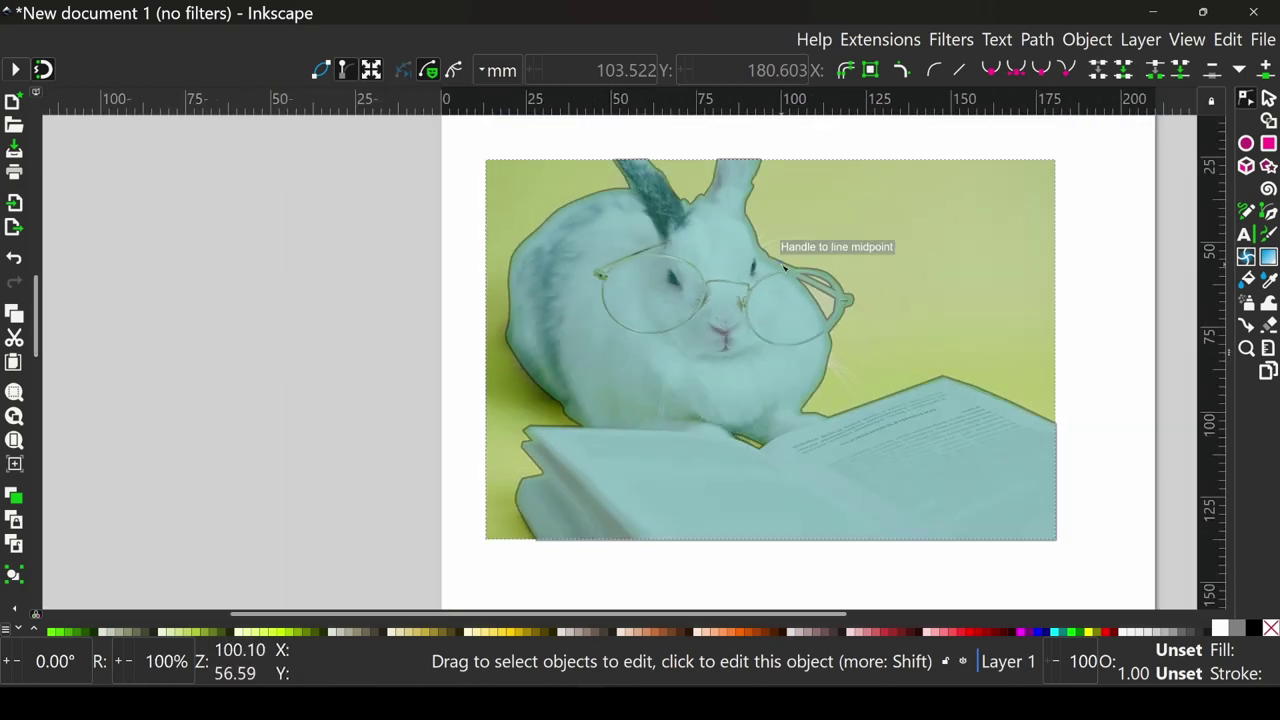
- Select the traced outline path and Shift-add the rabbit photo
key(Escape)
key(s)
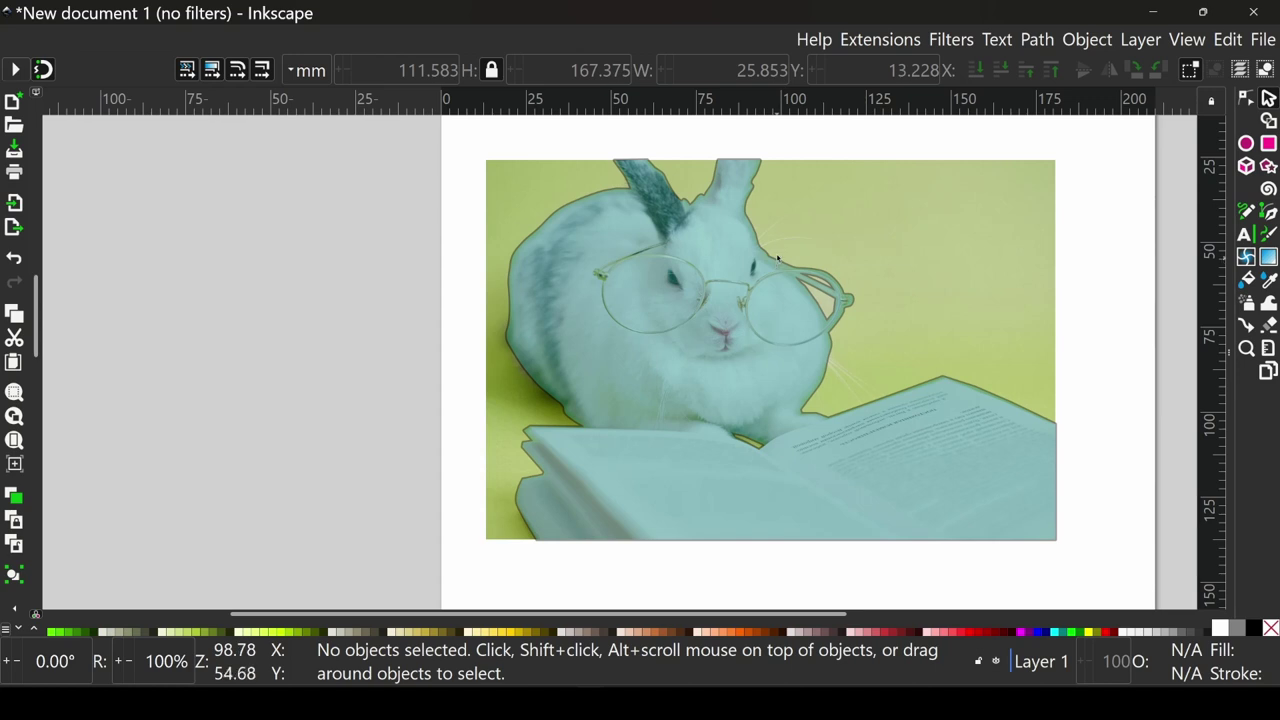
click(777, 262)
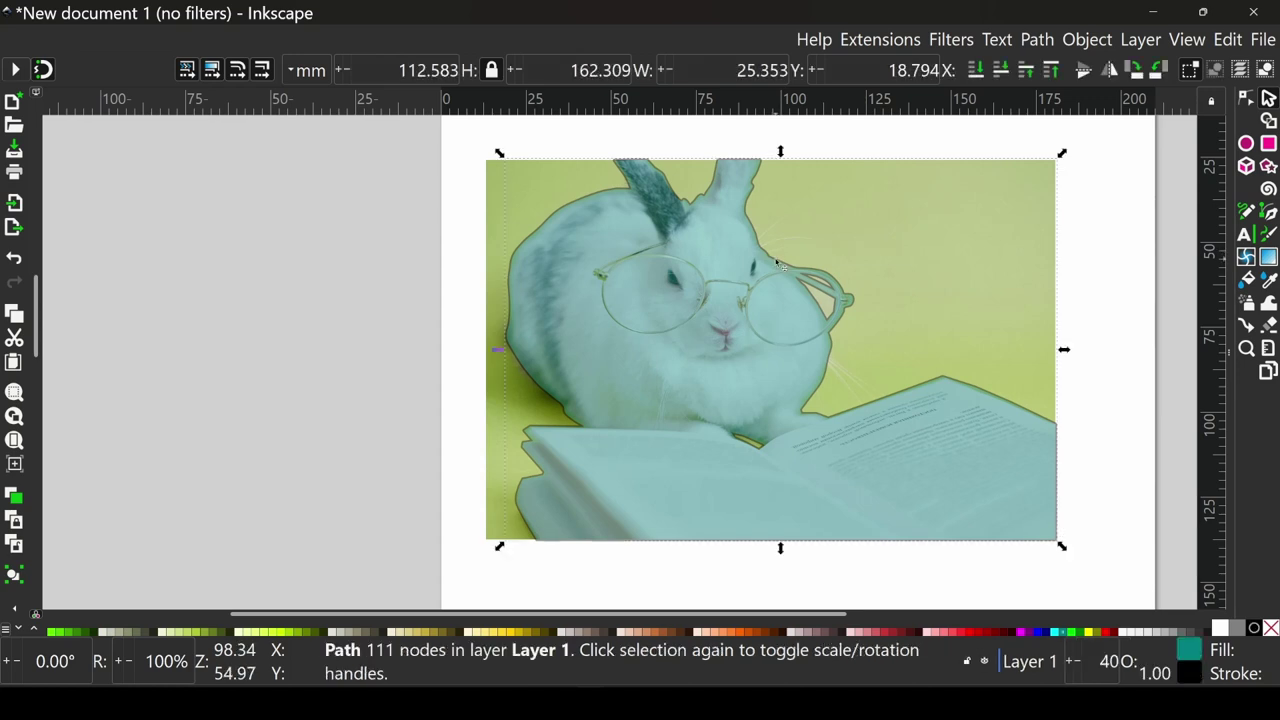
key(shift)
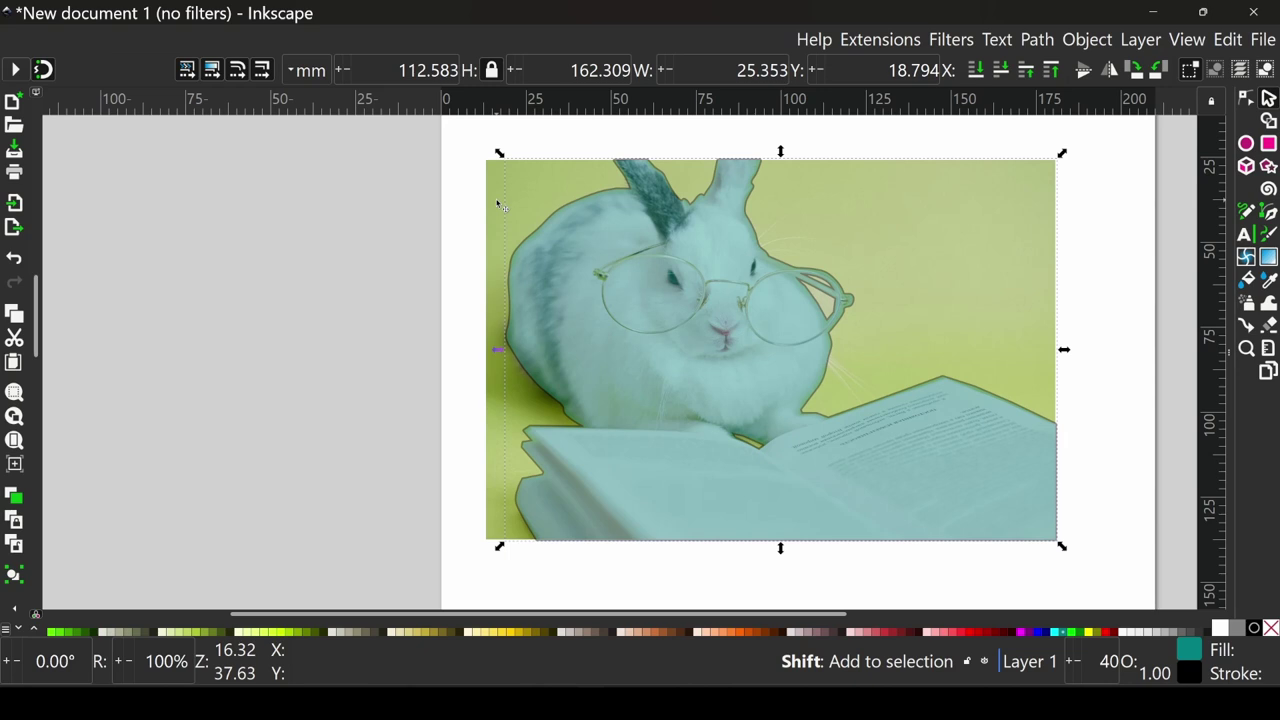
shift+click(499, 205)
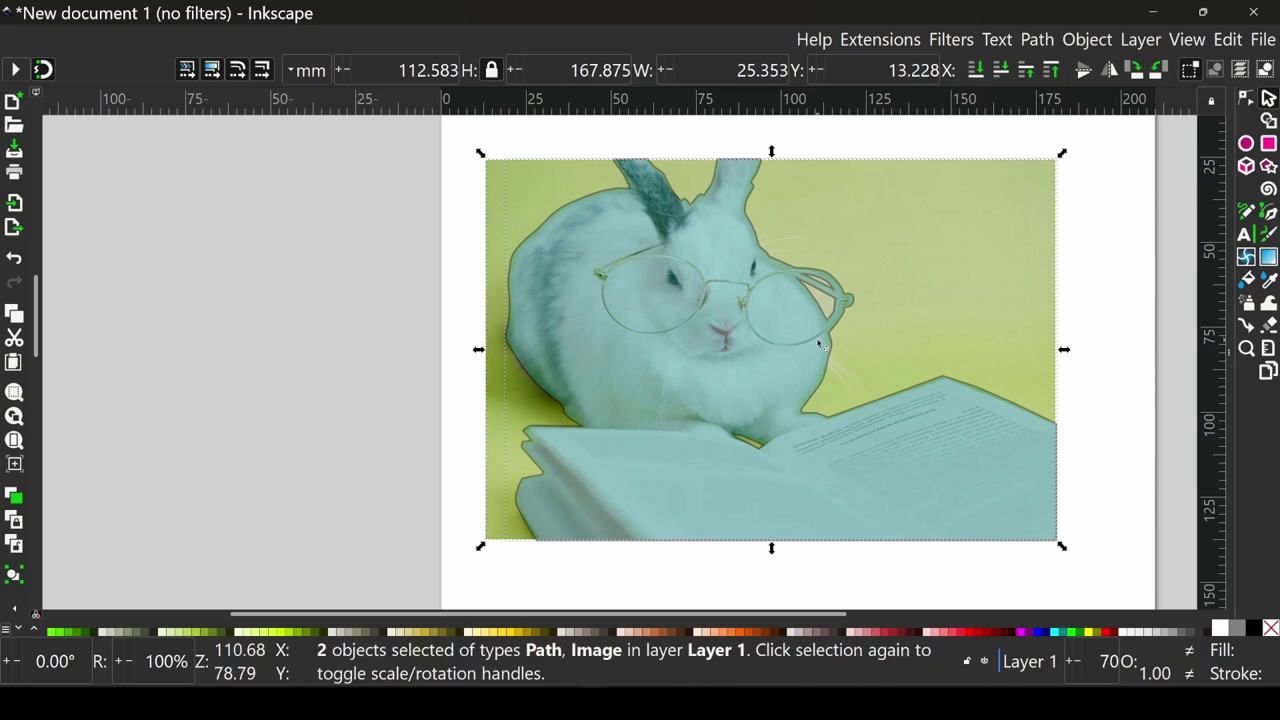
- Clip the photo to the outline with Set Clip and reposition the clipped rabbit
right_click(755, 378)
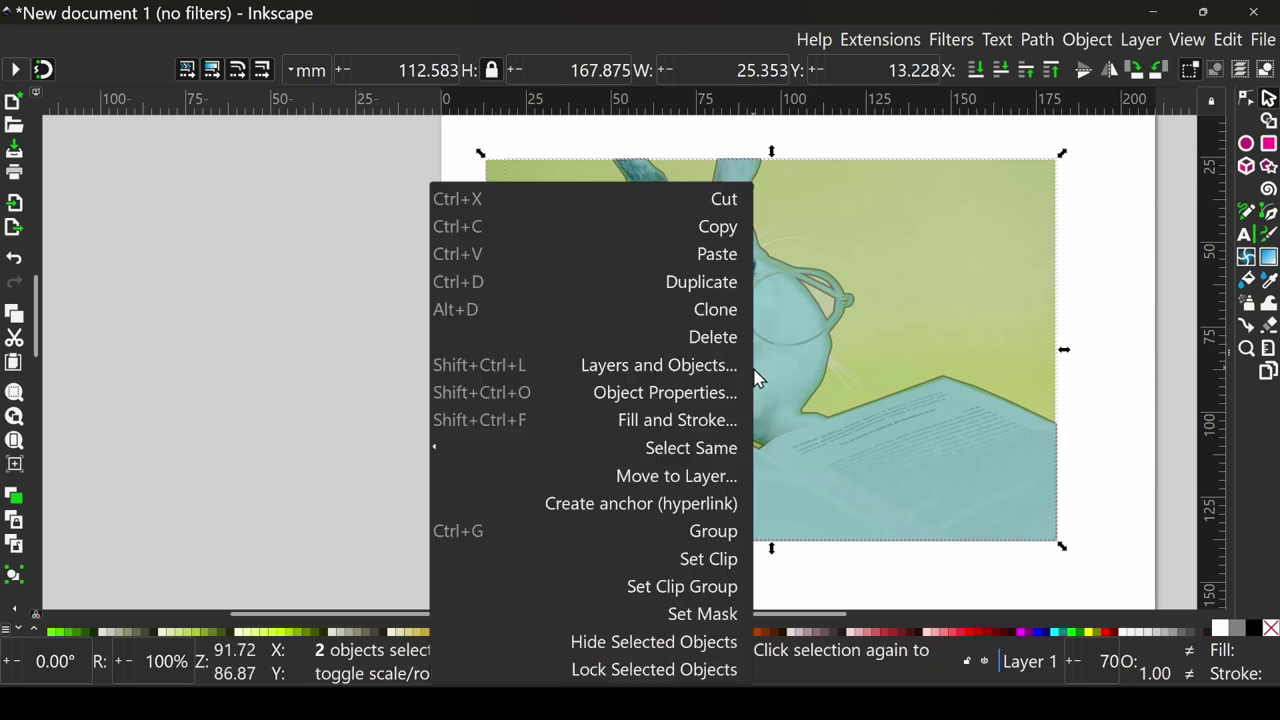
click(726, 559)
mouse_move(657, 360)
mouse_down()
mouse_move(635, 362)
mouse_move(654, 378)
mouse_move(629, 393)
mouse_move(786, 371)
mouse_move(752, 457)
mouse_up()
mouse_move(635, 463)
mouse_down()
mouse_move(652, 419)
mouse_move(675, 440)
mouse_move(660, 479)
mouse_move(653, 428)
mouse_up()
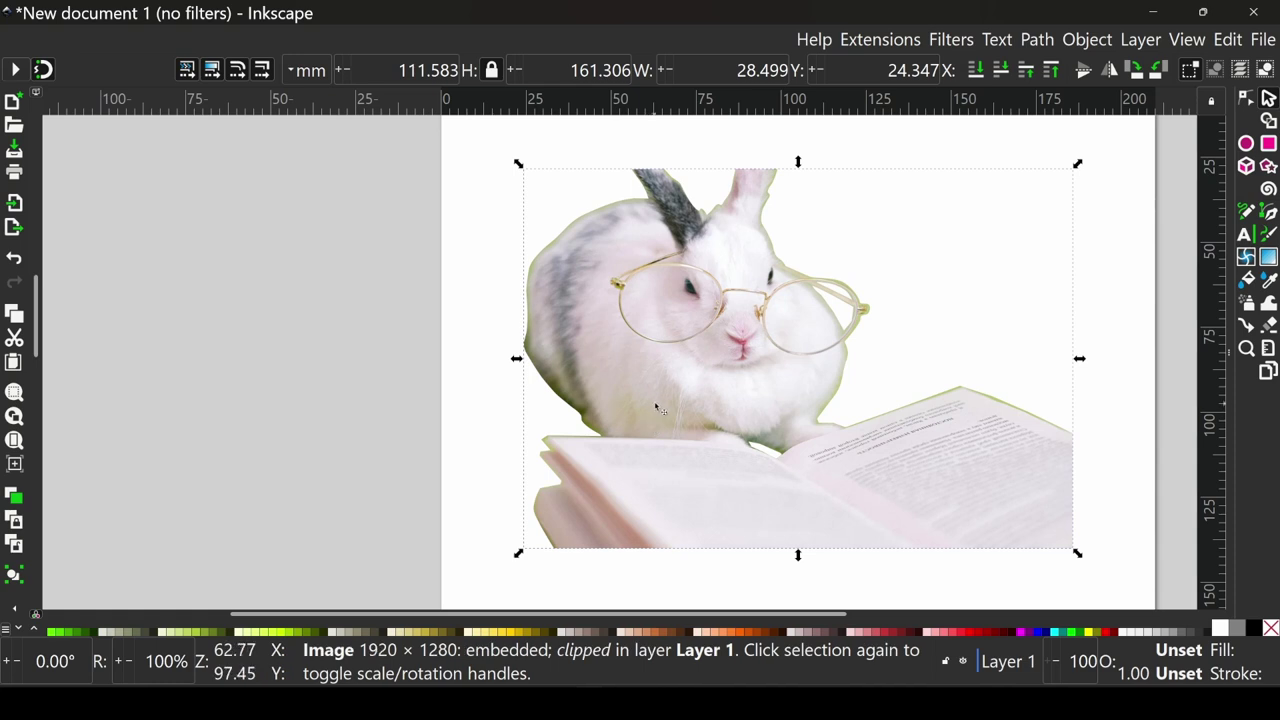
key(ctrl+z)
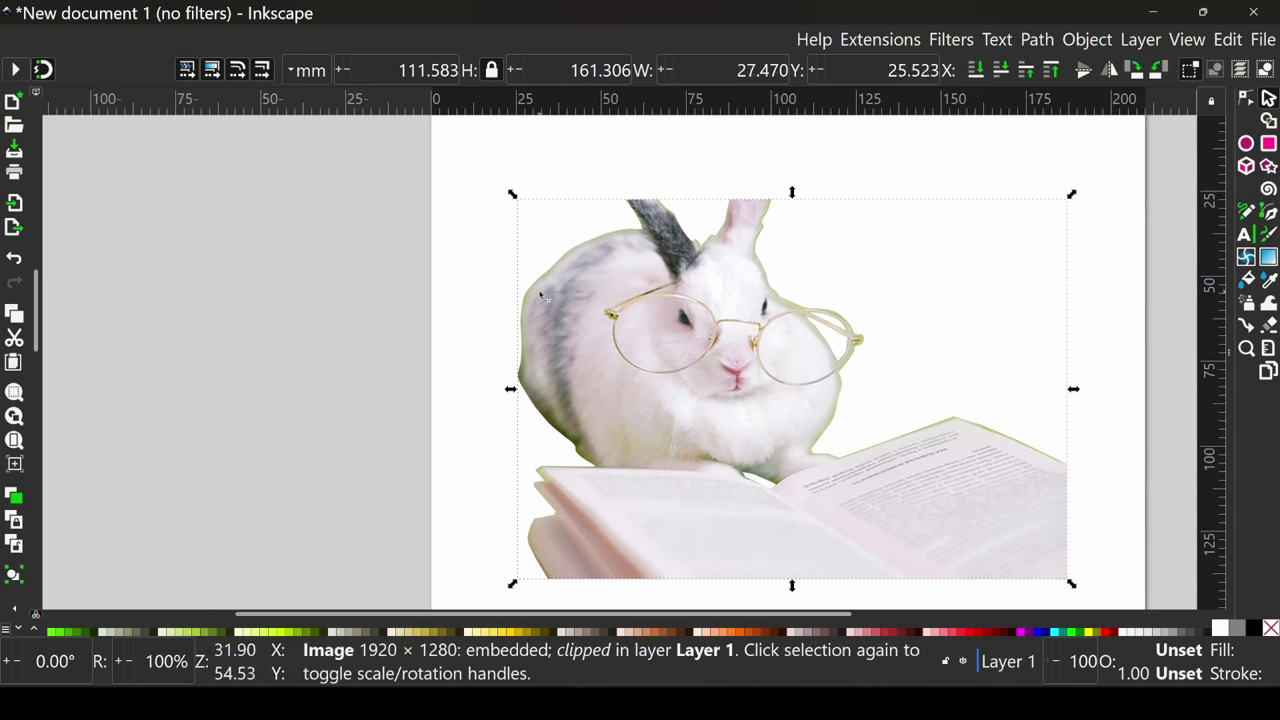